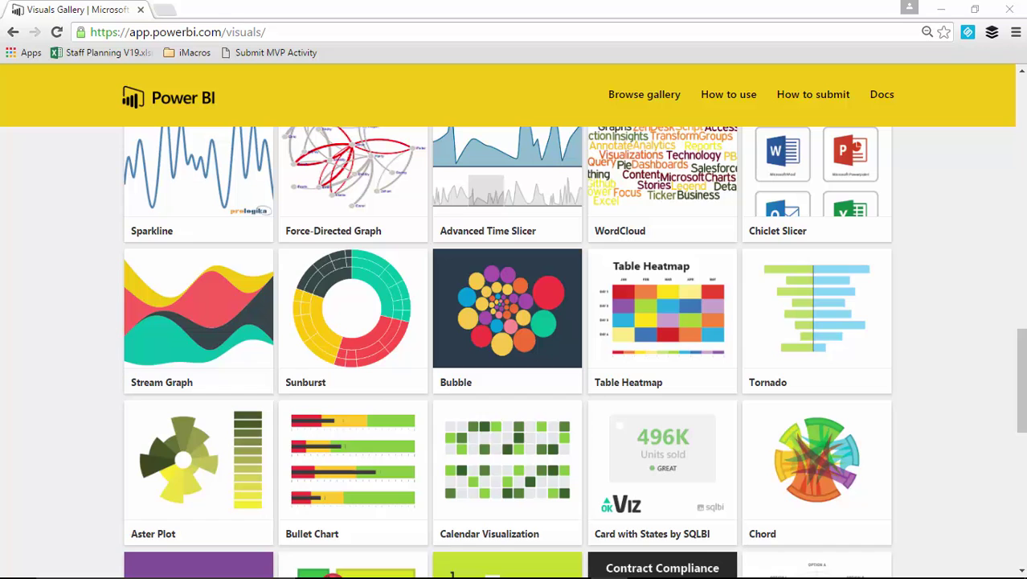
- Look over the Bubble visual's details in the Visuals Gallery, then close the details dialog
scroll(942, 336, "up", 3)
scroll(589, 327, "down", 3)
left_click(493, 307)
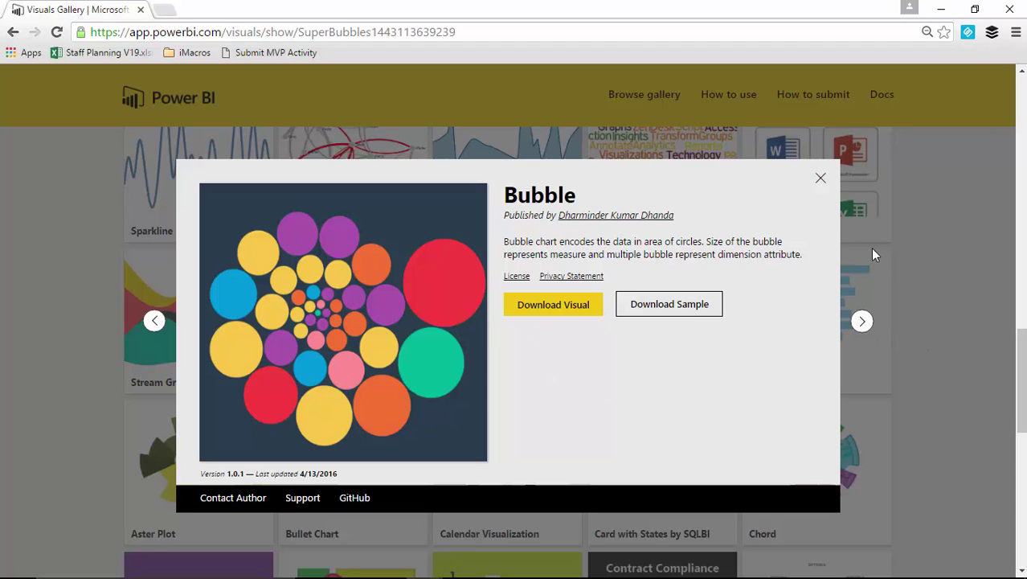
left_click(822, 183)
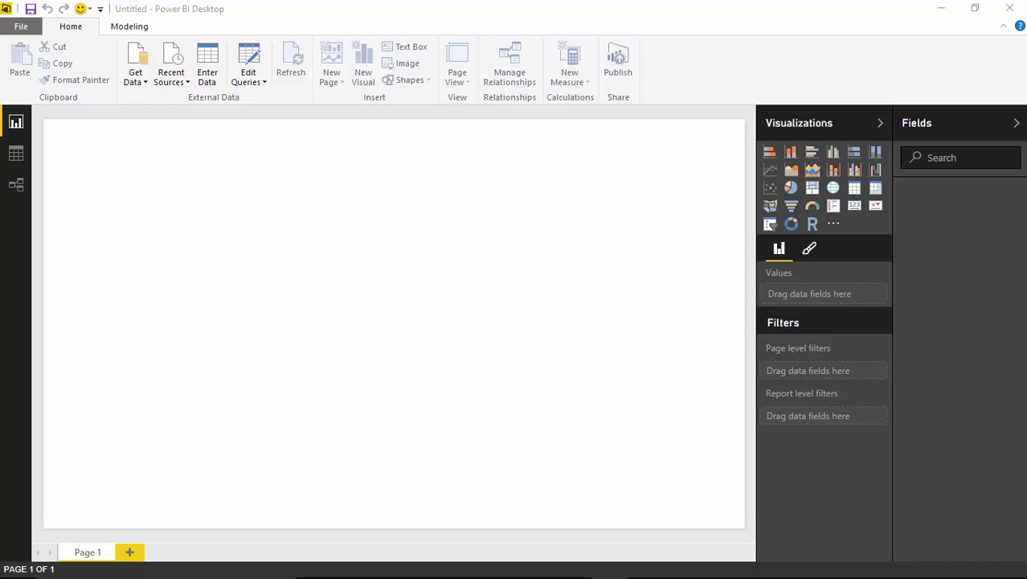
- Open Music Artist.xlsx from Power BI Custom Visuals > Data as an Excel data source
left_click(139, 83)
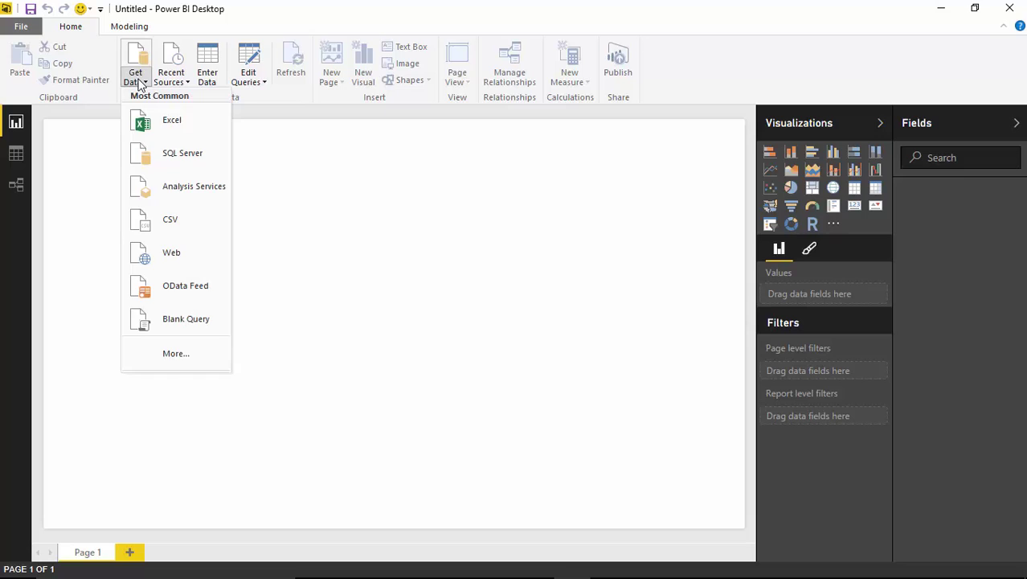
left_click(171, 124)
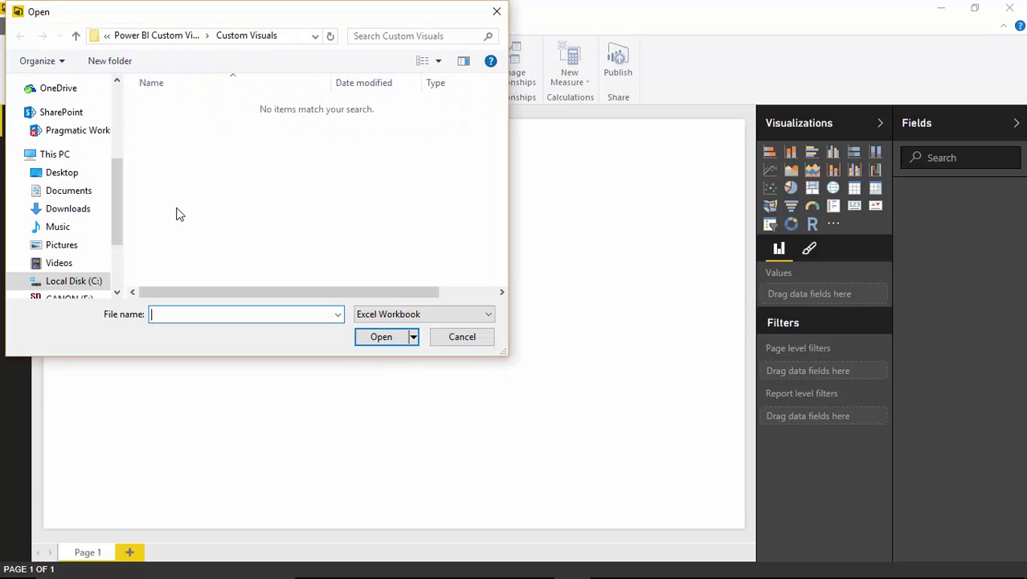
left_click(172, 36)
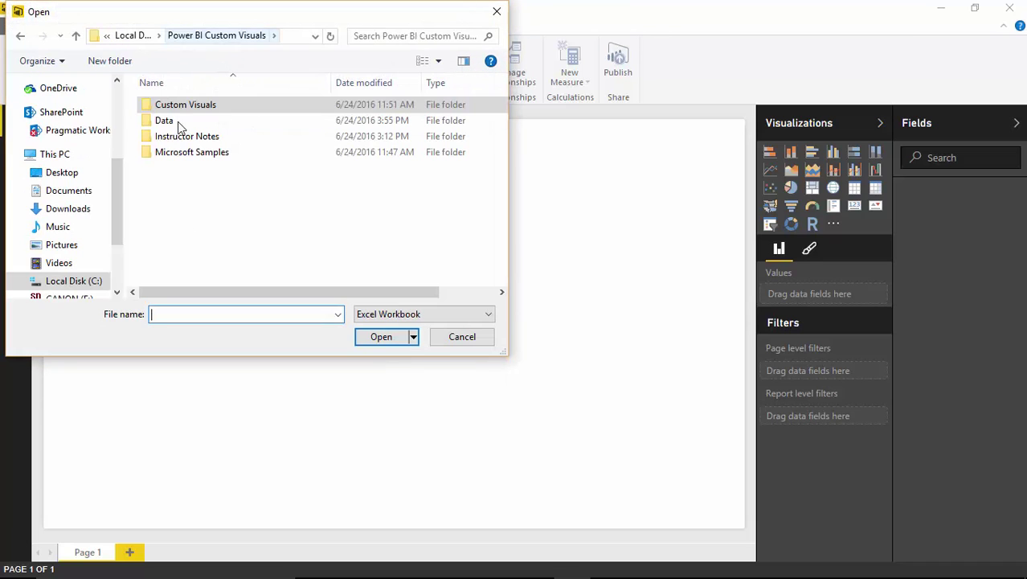
double_click(165, 121)
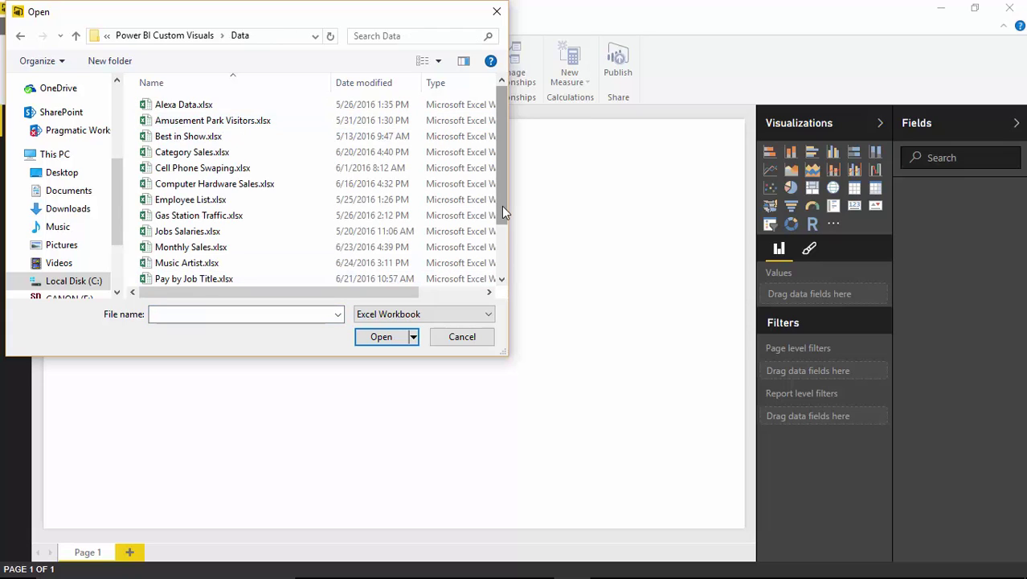
left_click_drag(502, 205, 497, 257)
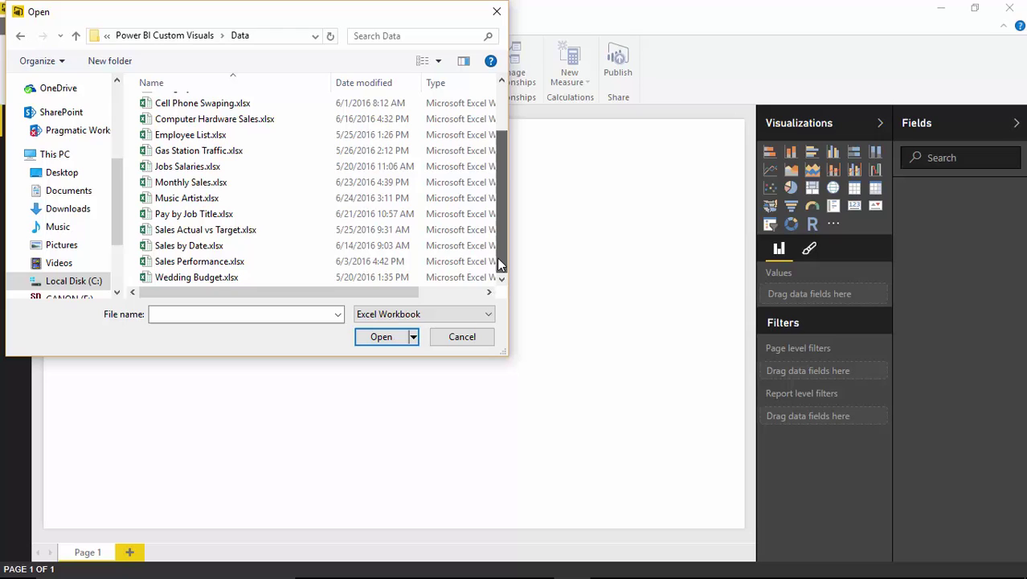
left_click(204, 200)
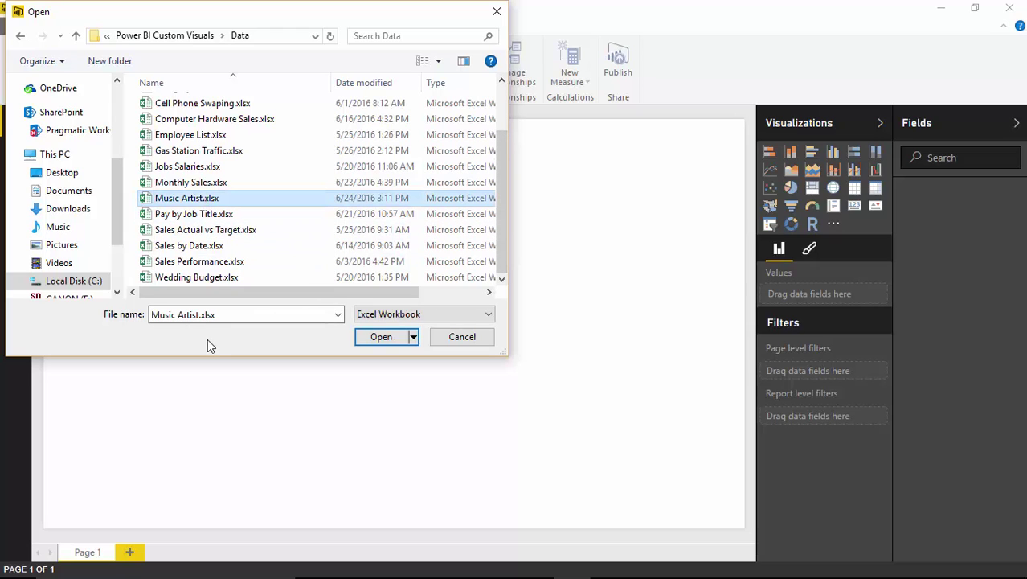
left_click(374, 337)
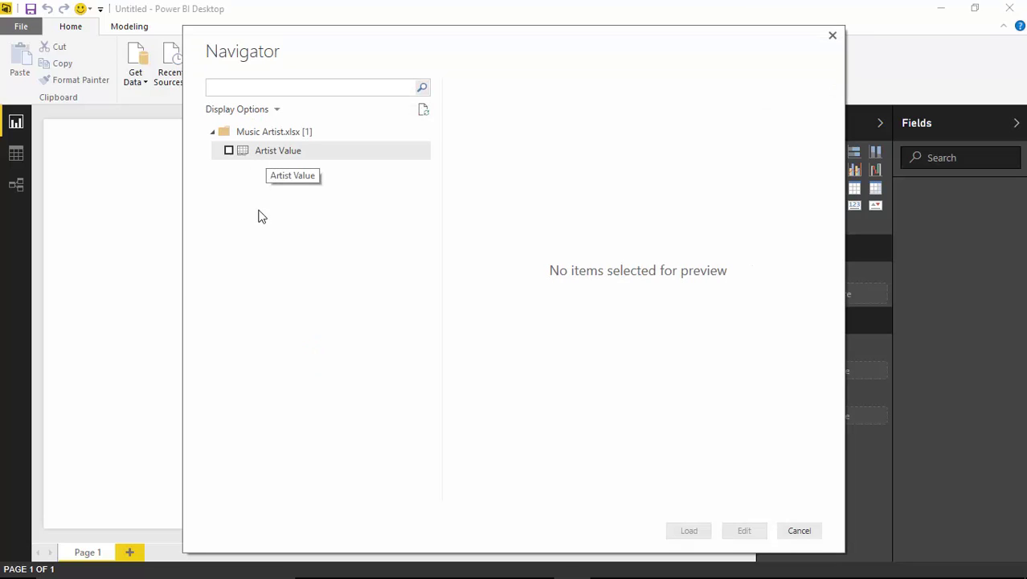
- Select the Artist Value table in the Navigator and load it
left_click(230, 152)
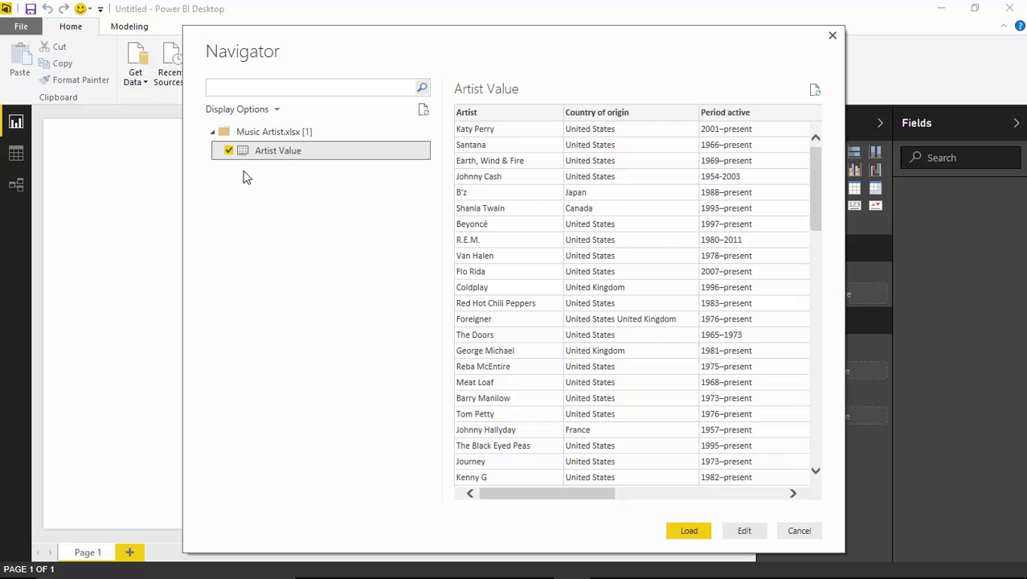
left_click(687, 531)
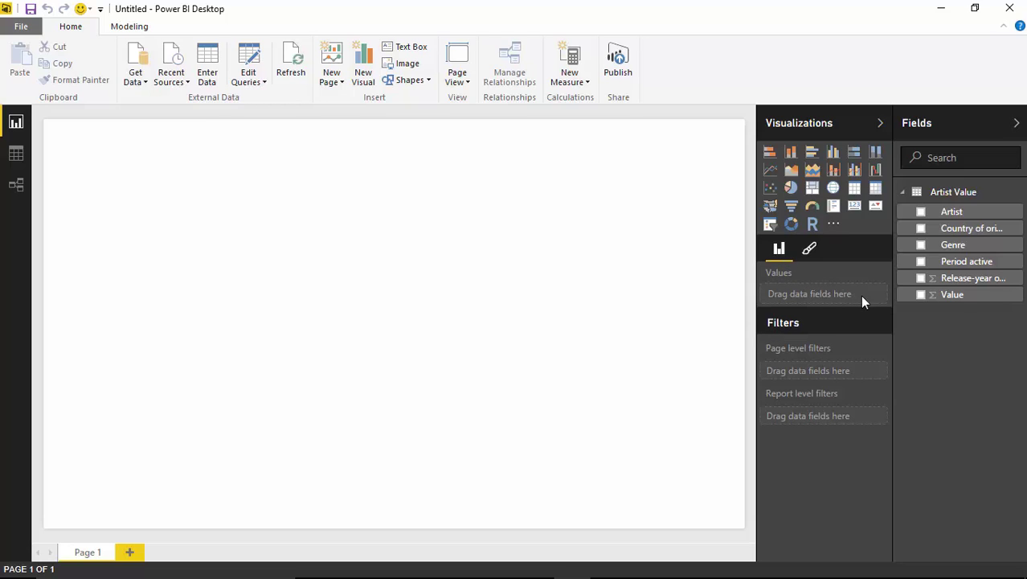
- Add a table of the Artist field and set its text size to 11 pt
left_click(921, 212)
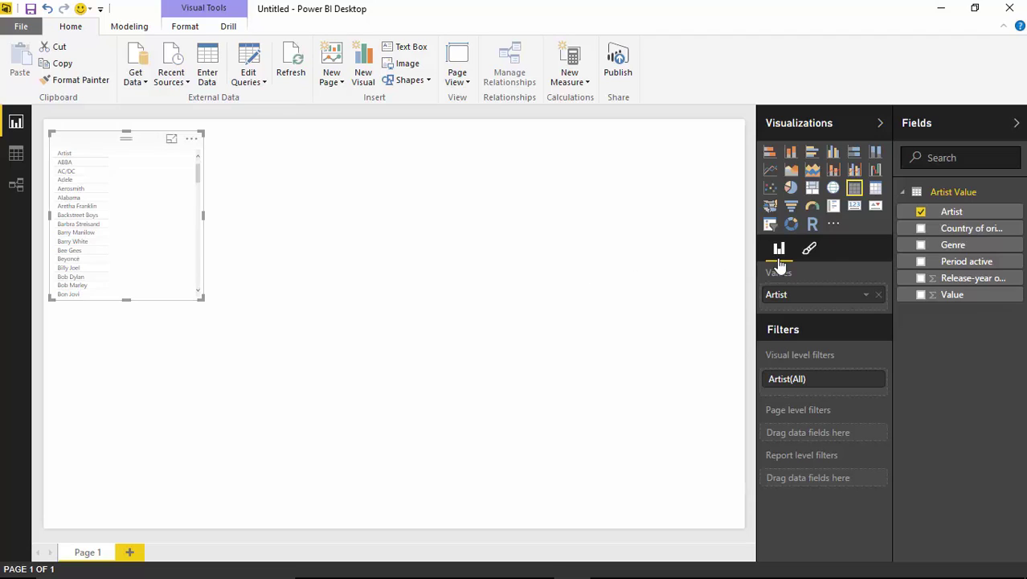
left_click(809, 248)
left_click(773, 276)
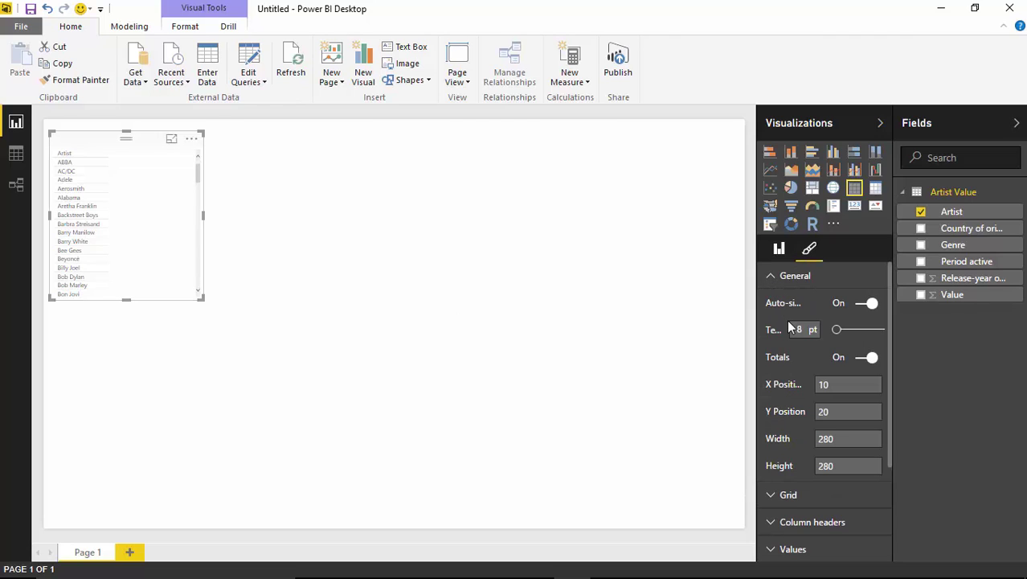
left_click_drag(836, 330, 840, 329)
- Move the artist table to the top-right and enlarge it down and leftward across the page
left_click_drag(83, 140, 623, 130)
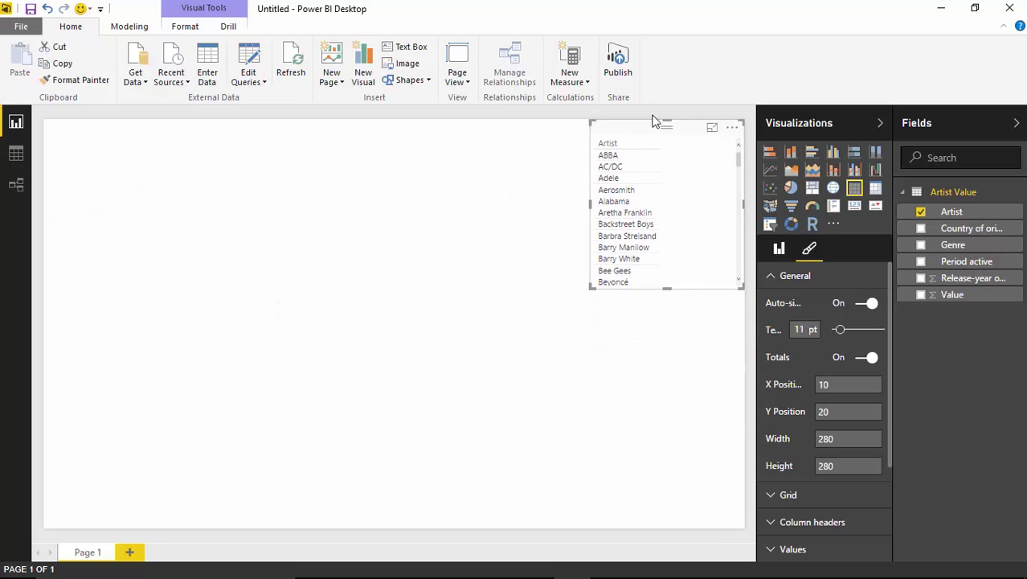
left_click(573, 300)
left_click(605, 293)
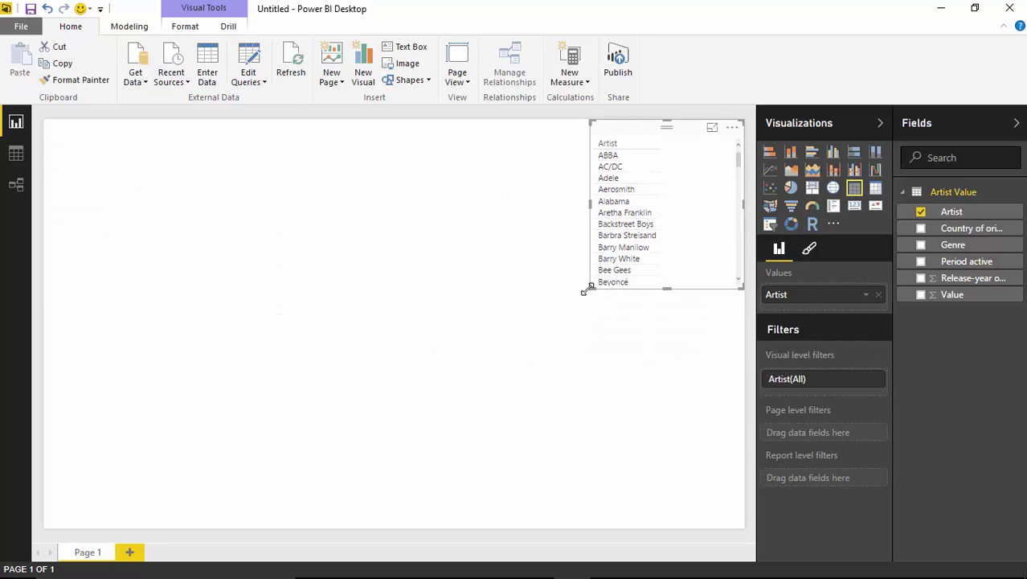
left_click_drag(600, 298, 383, 569)
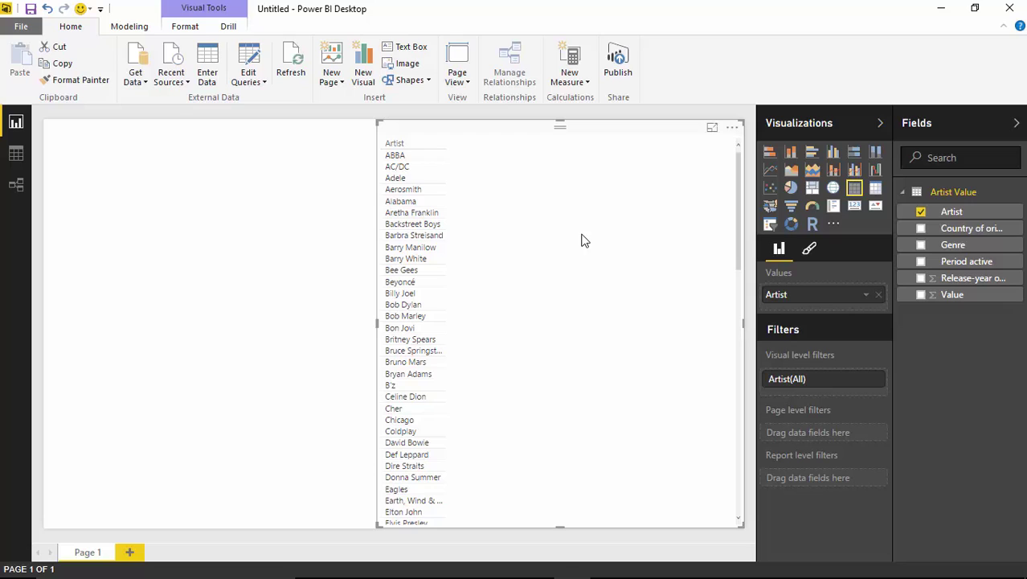
- Add Country of origin, Period active, Release-year and Value columns, then scroll the table right
left_click(921, 229)
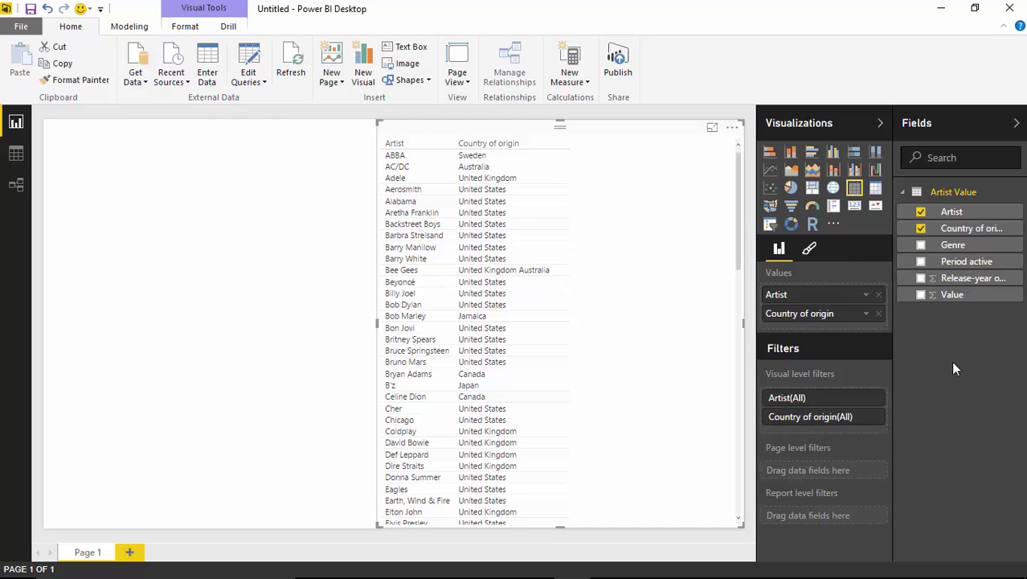
left_click(921, 261)
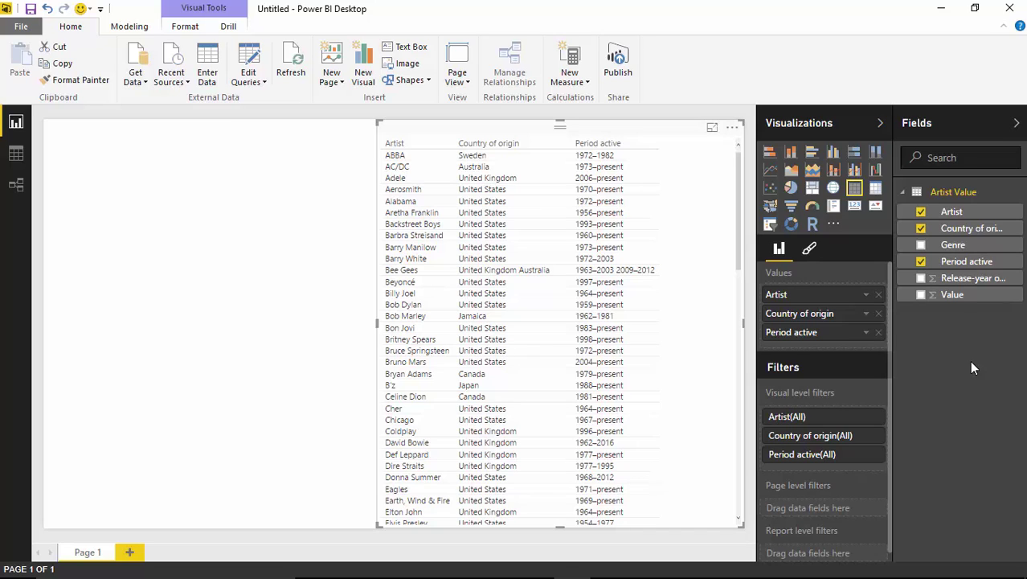
left_click(922, 278)
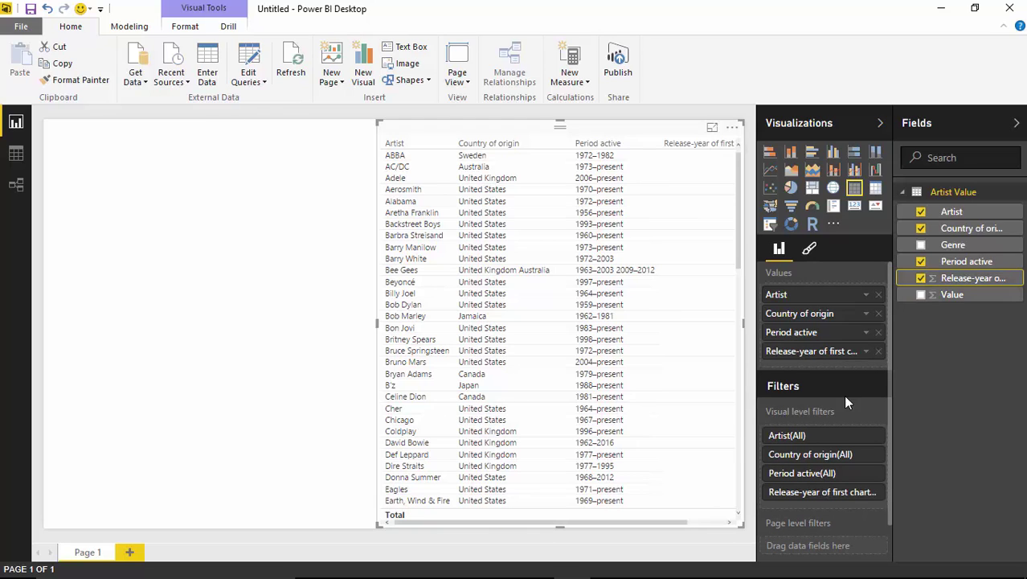
left_click(921, 296)
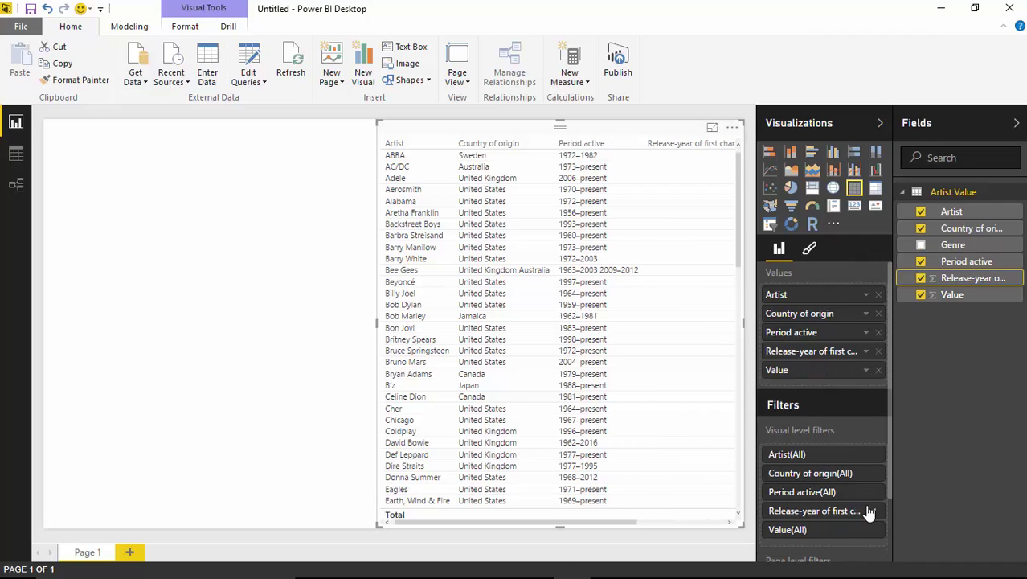
left_click(655, 522)
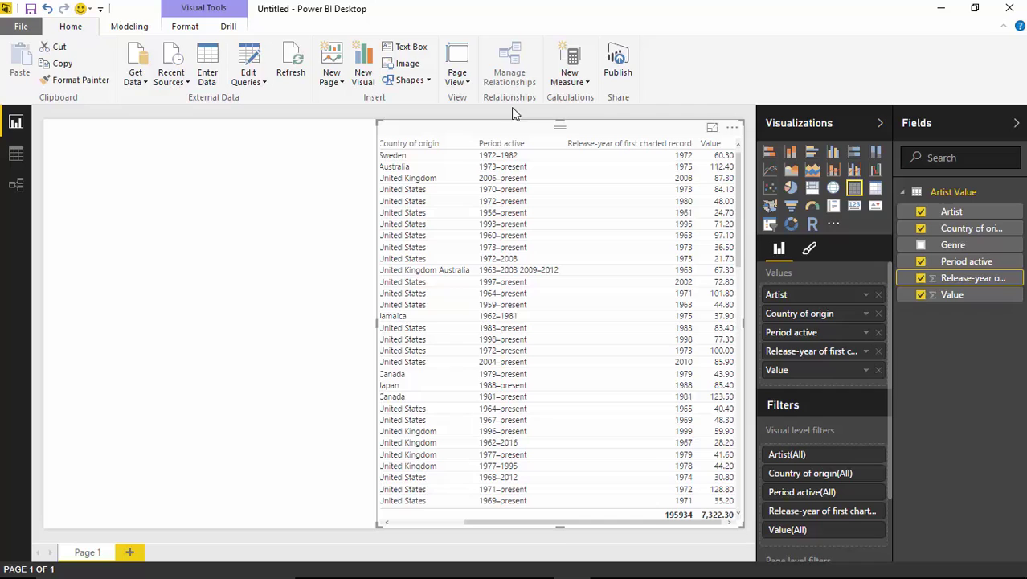
- On the Modeling tab, set the release-year field's default summarization to Do Not Summarize
left_click(130, 26)
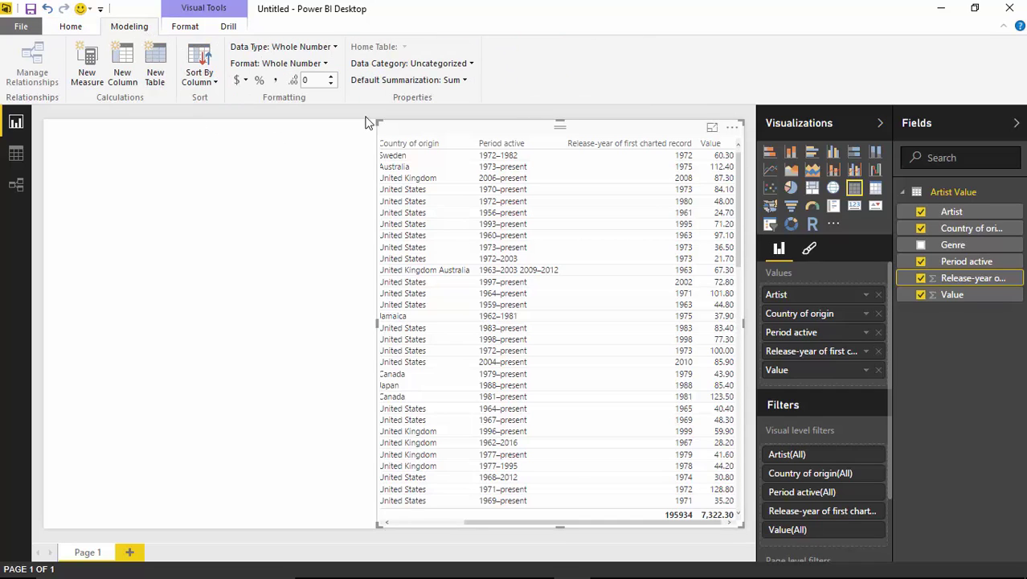
left_click(457, 80)
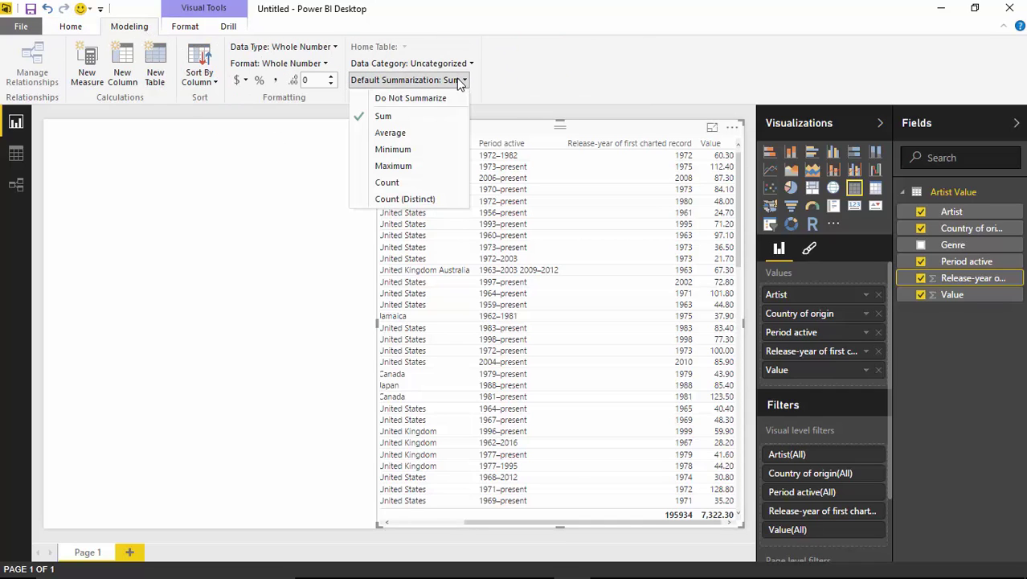
left_click(410, 98)
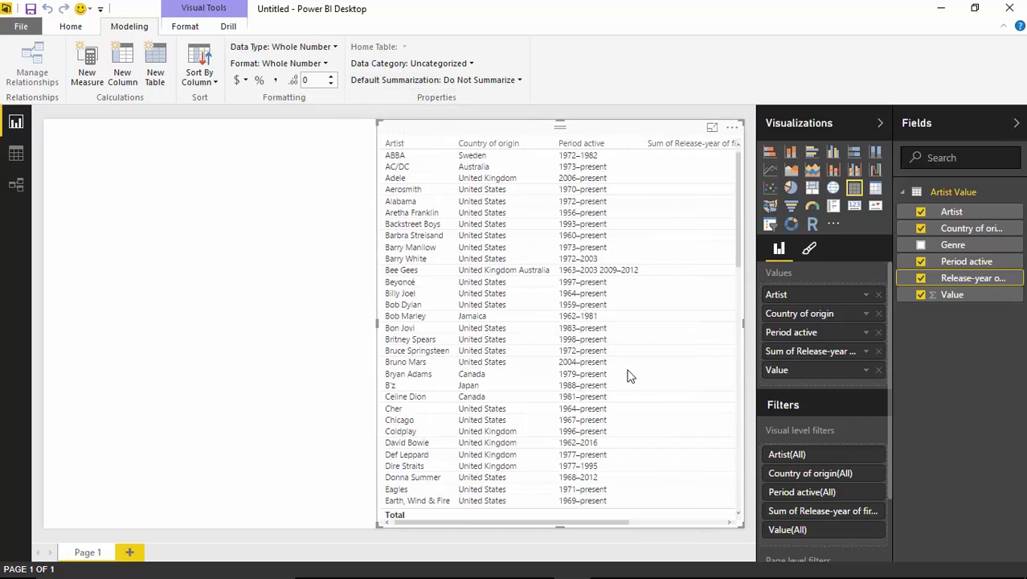
- Re-add the unsummarized release-year column and move it before the Value column
left_click(653, 522)
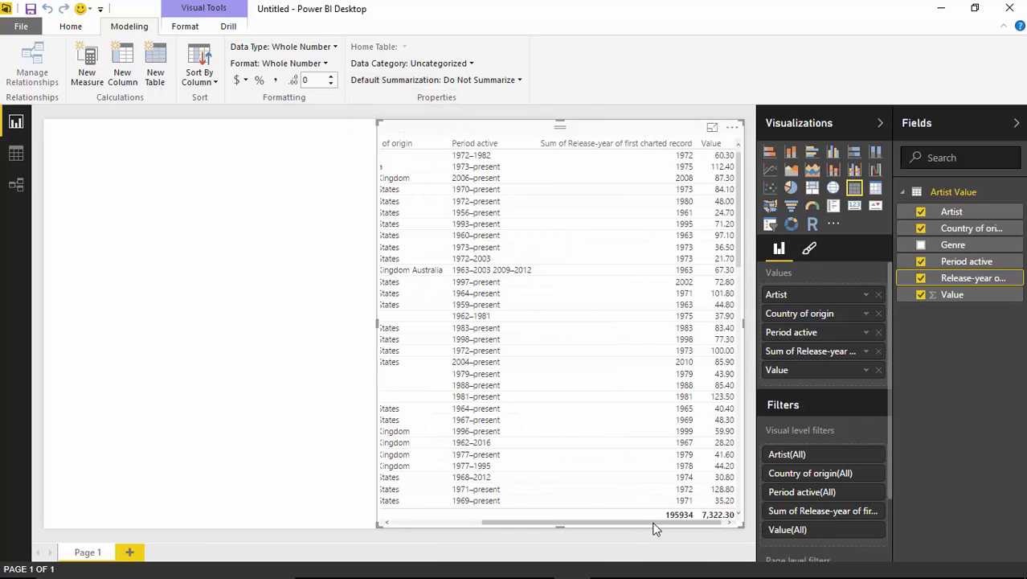
left_click(921, 278)
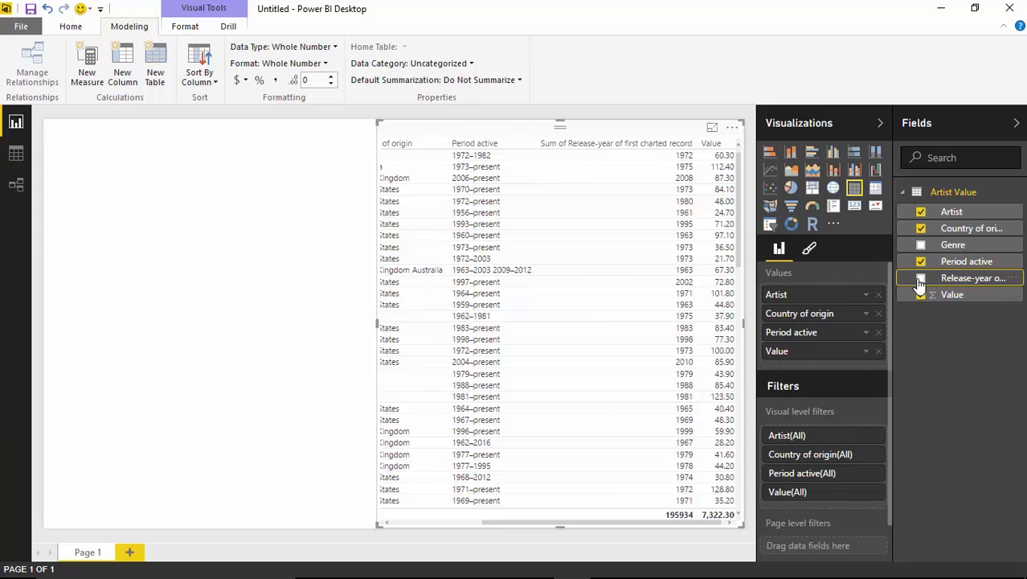
left_click(921, 278)
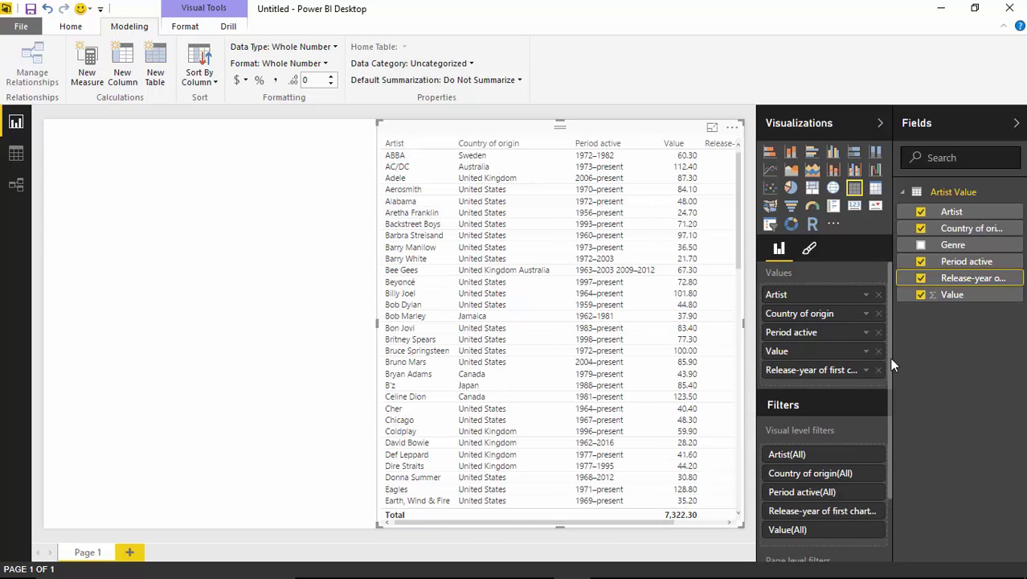
left_click_drag(833, 376, 808, 352)
left_click(689, 524)
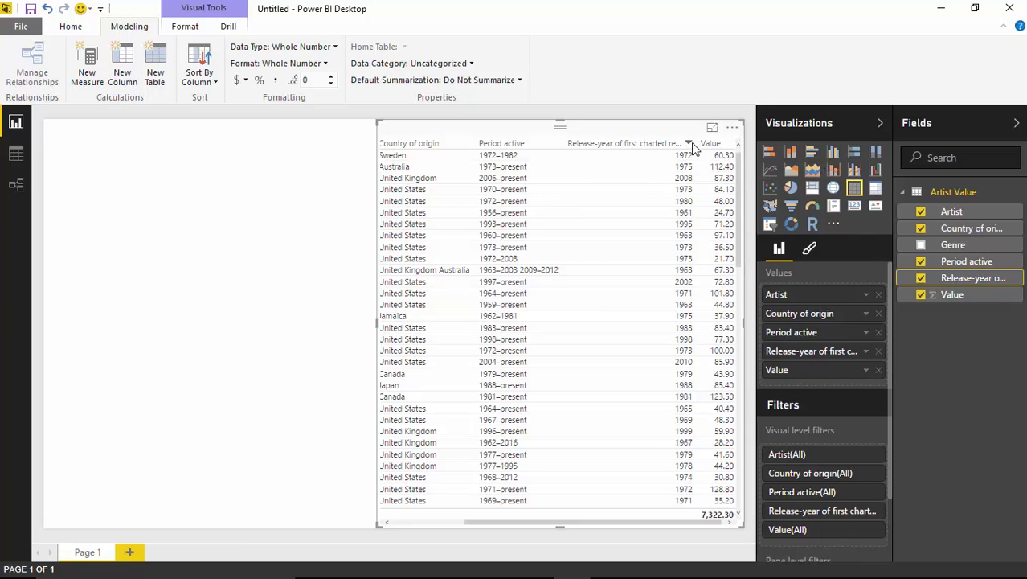
- Sort the artist table by Value descending and narrow the Release-year and Period active columns
left_click_drag(692, 148, 619, 153)
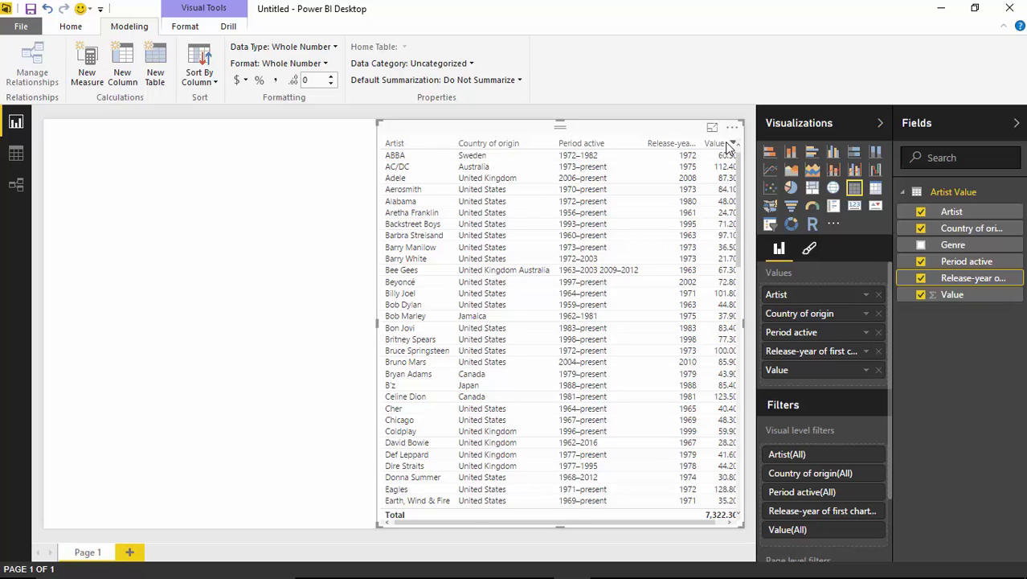
left_click(728, 144)
left_click(682, 521)
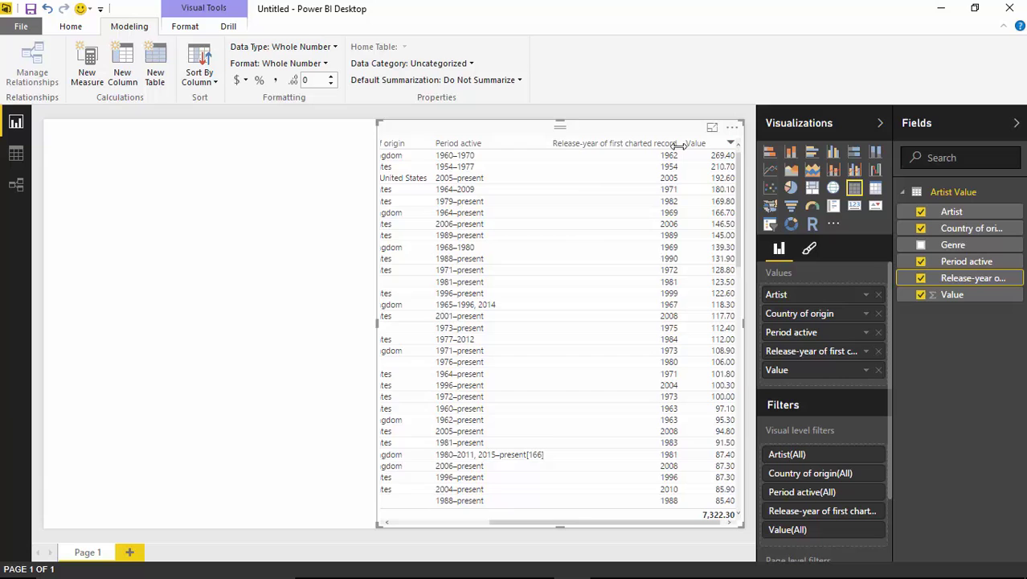
left_click_drag(679, 144, 595, 152)
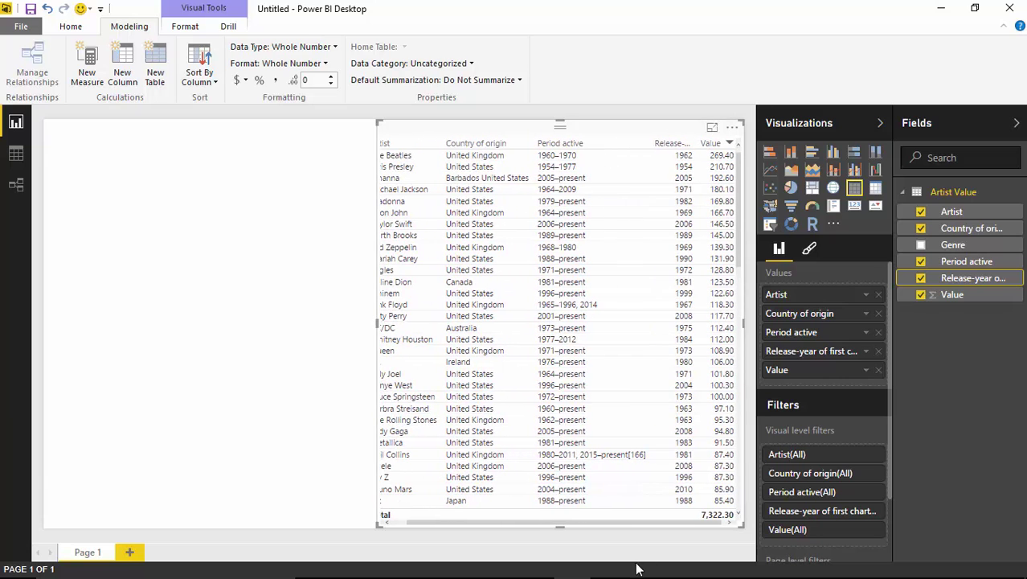
left_click_drag(622, 521, 603, 521)
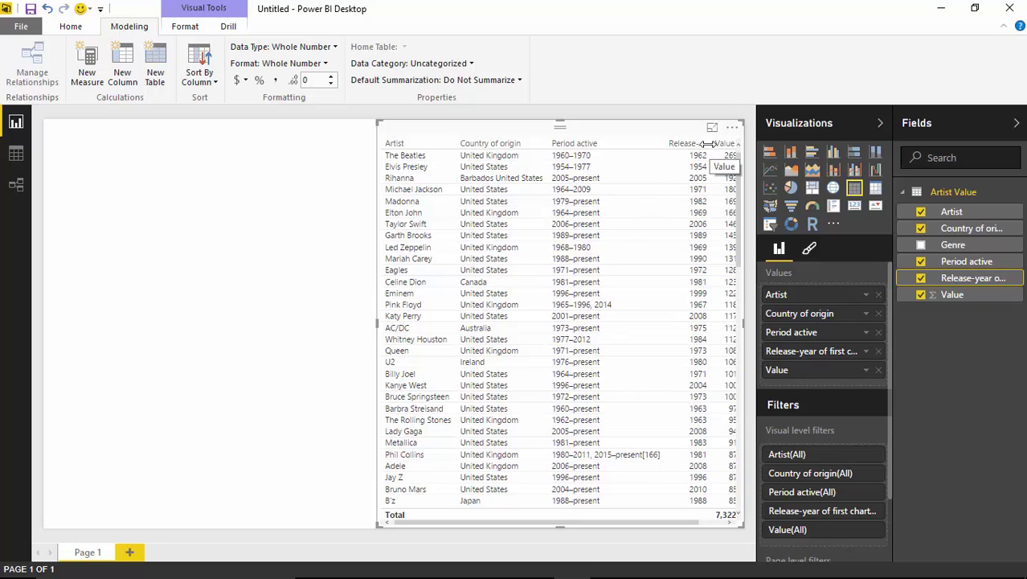
left_click_drag(707, 143, 695, 161)
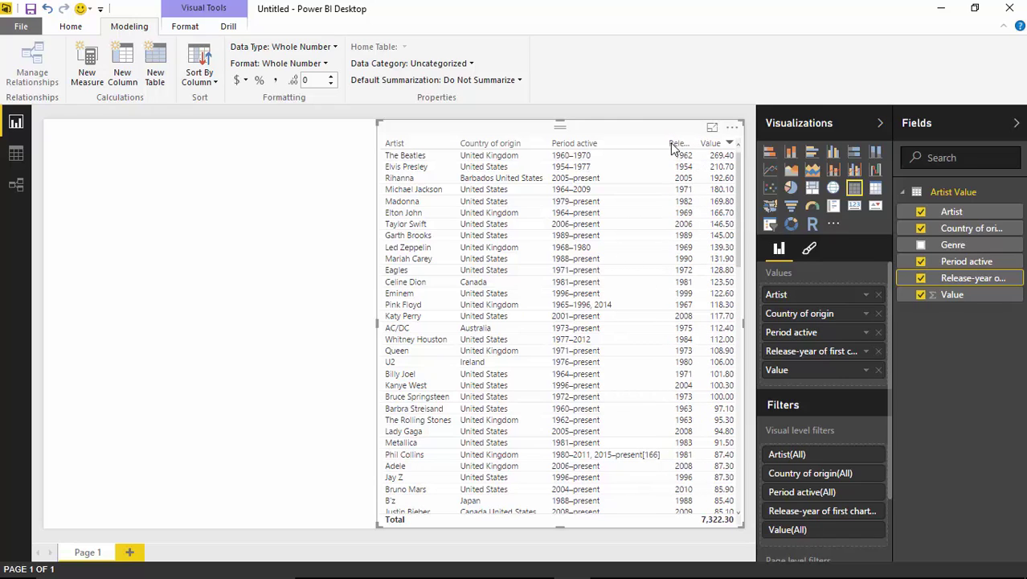
left_click_drag(660, 141, 622, 145)
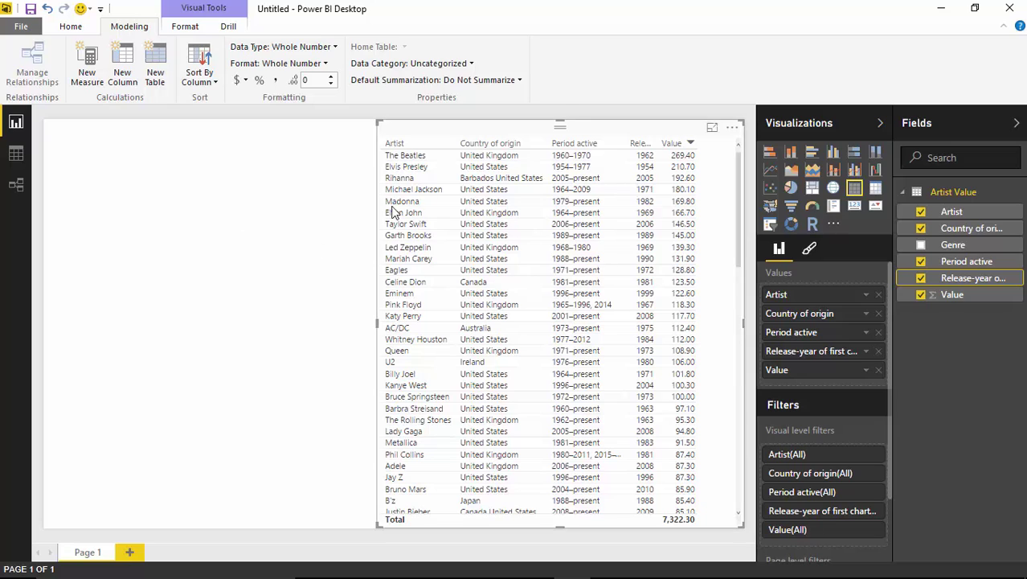
left_click(135, 200)
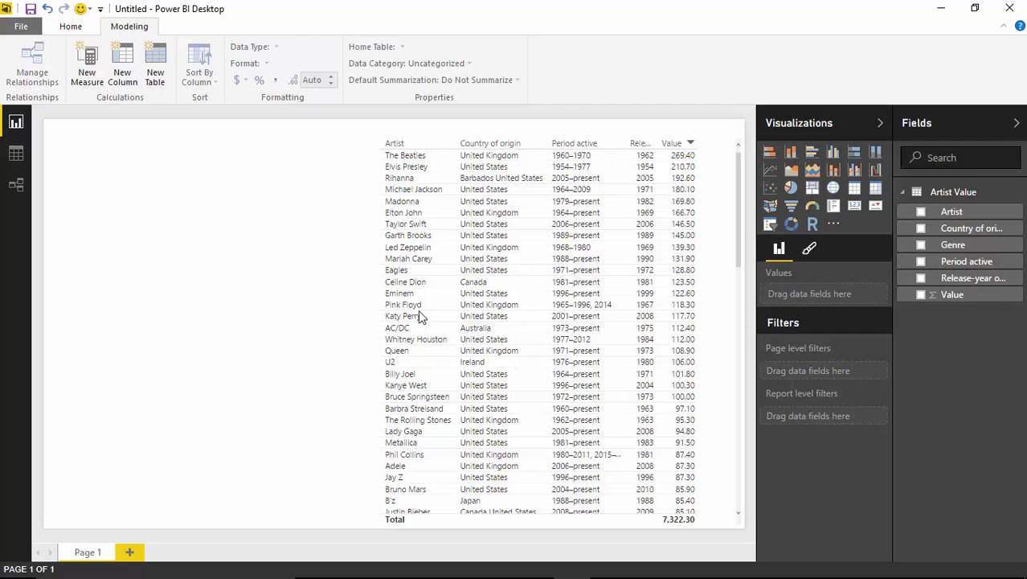
- Import the SuperBubbles.1.0.1.pbiviz visual from the Custom Visuals folder and confirm the import
left_click(834, 228)
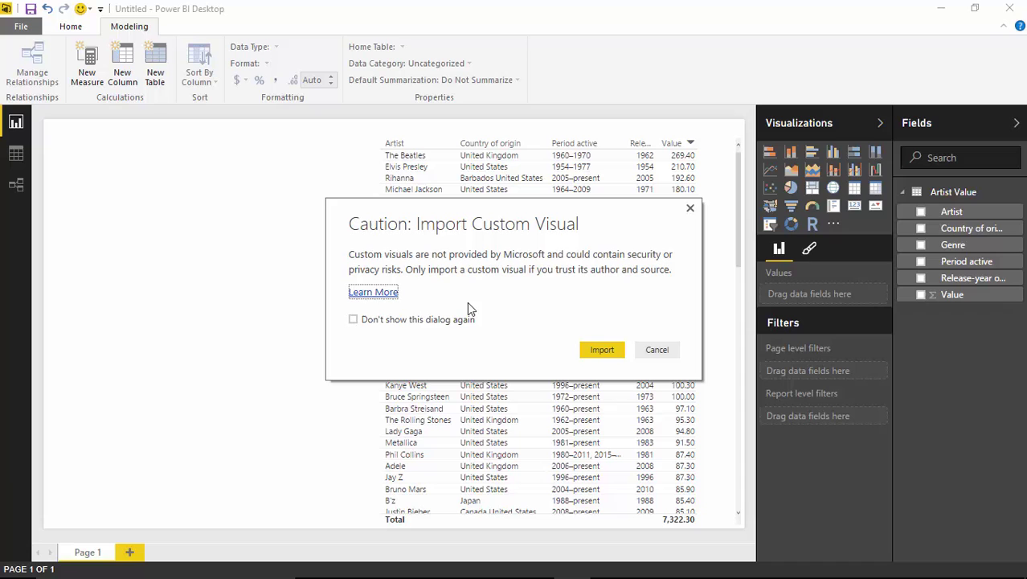
left_click(602, 350)
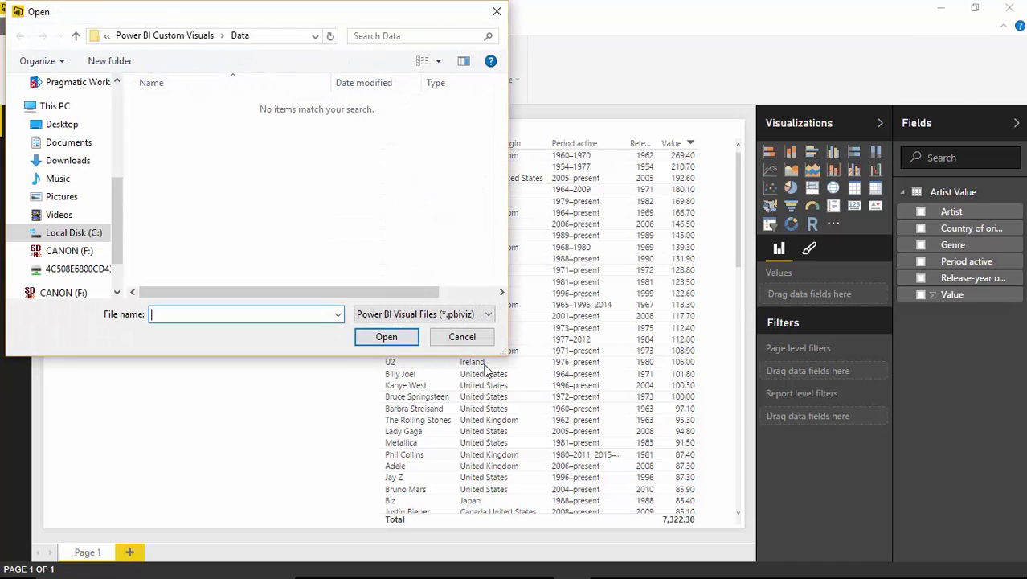
left_click(186, 37)
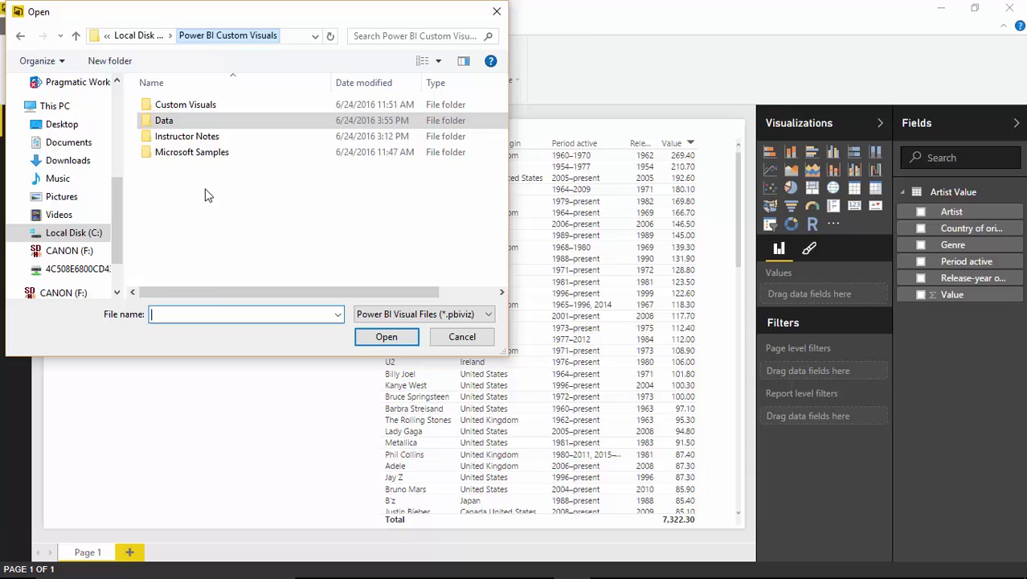
double_click(193, 105)
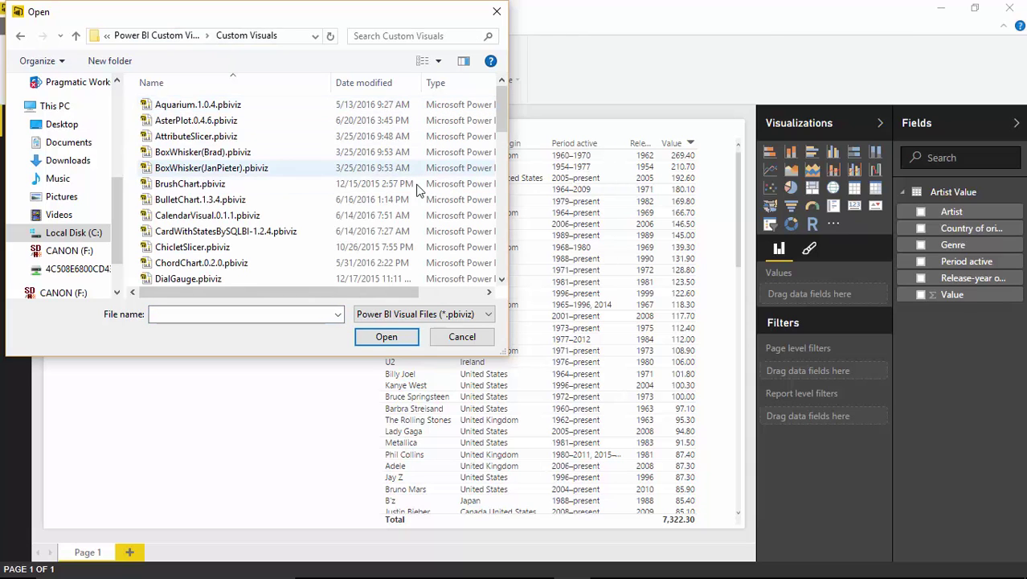
left_click(265, 183)
key("s")
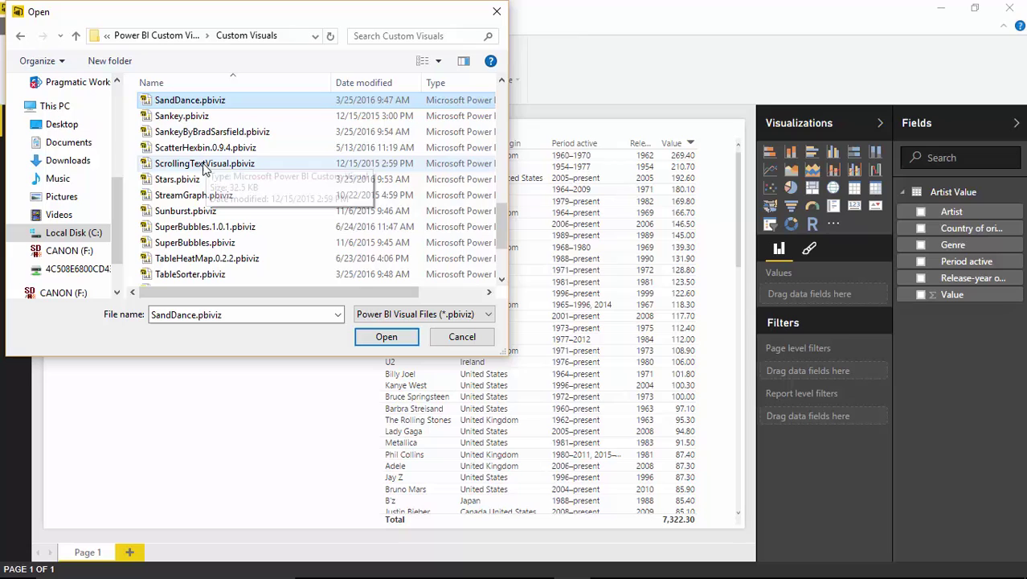
left_click(205, 228)
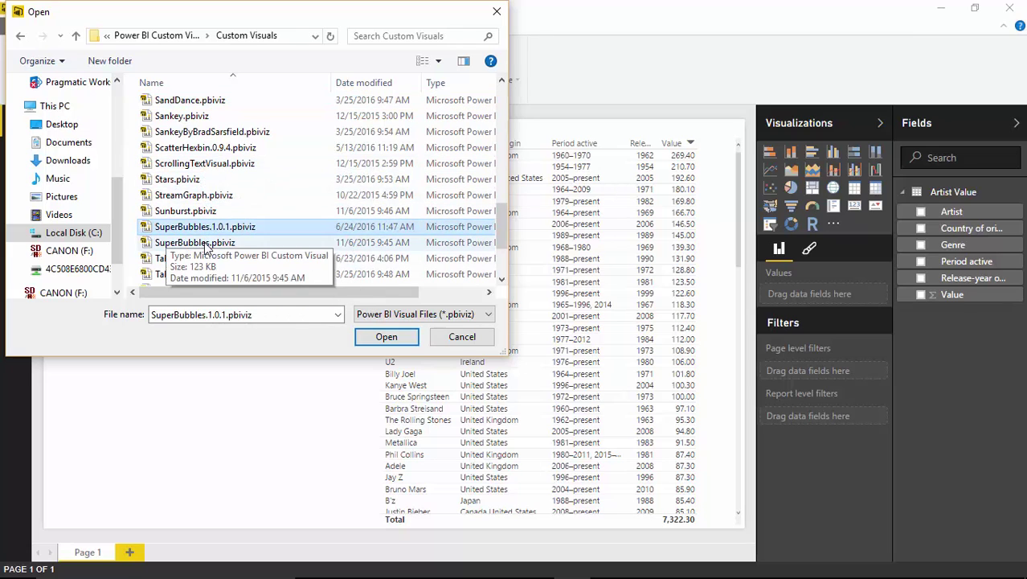
left_click(386, 336)
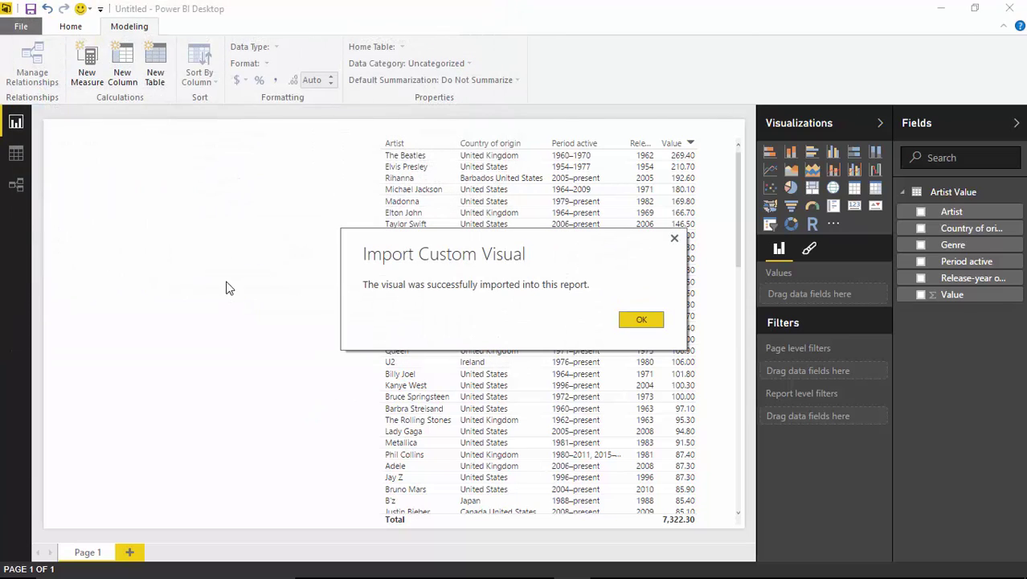
left_click(640, 320)
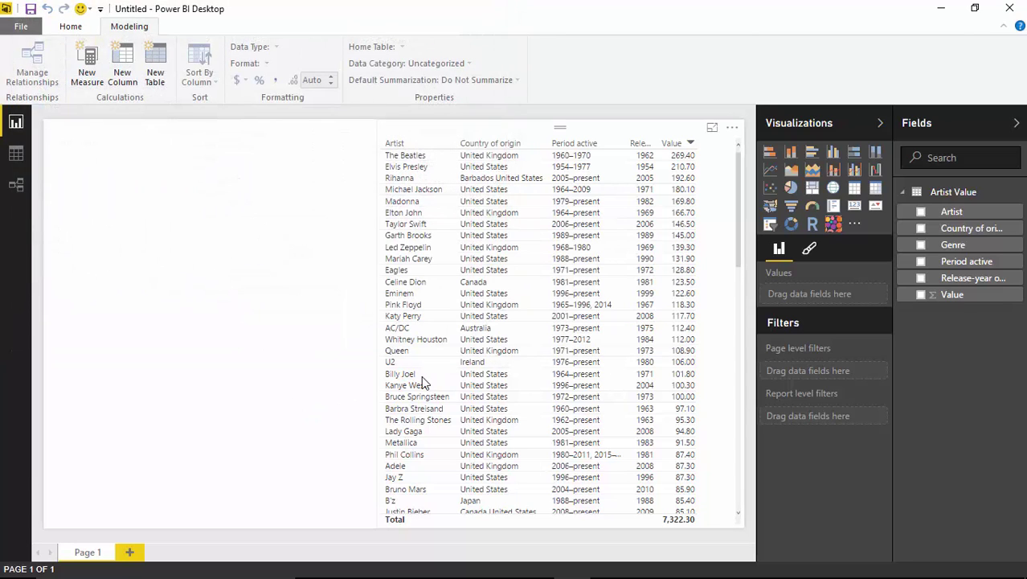
- Add a SuperBubbles visual, enlarge it over the page's left side, and fill it with Genre and Value
left_click(831, 225)
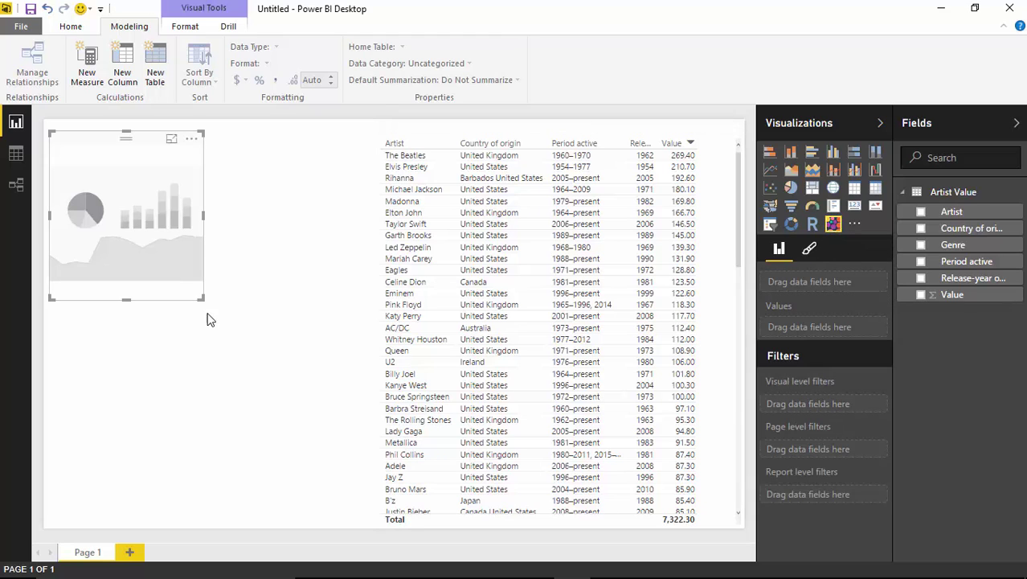
left_click_drag(201, 297, 378, 528)
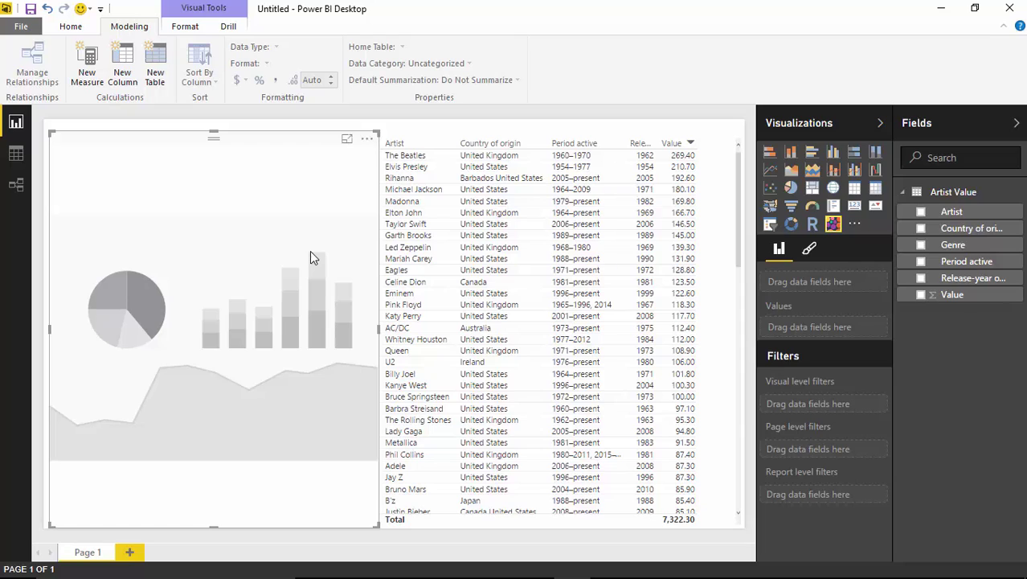
left_click(920, 246)
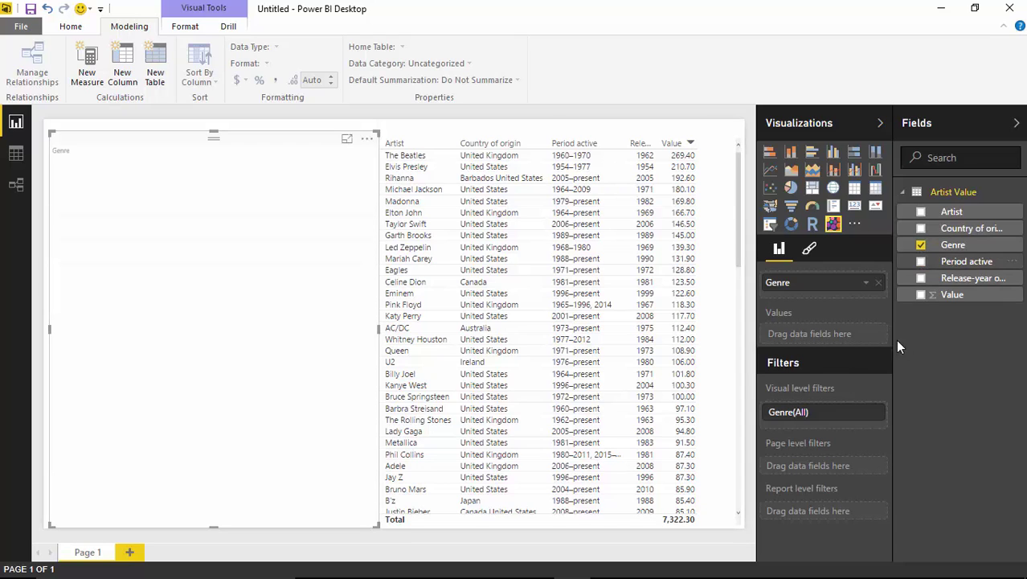
left_click(921, 295)
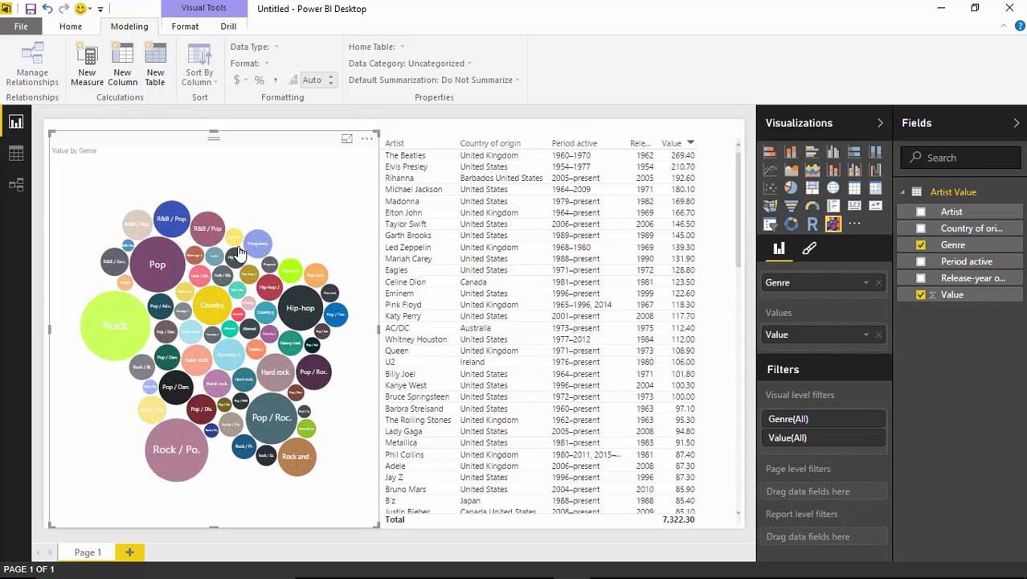
mouse_move(184, 257)
left_click(348, 143)
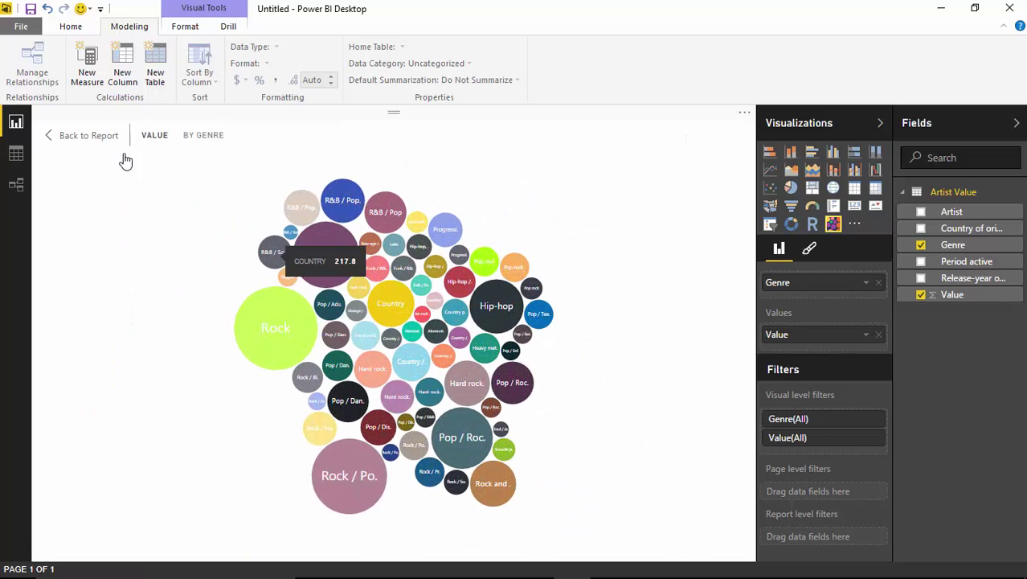
left_click(87, 137)
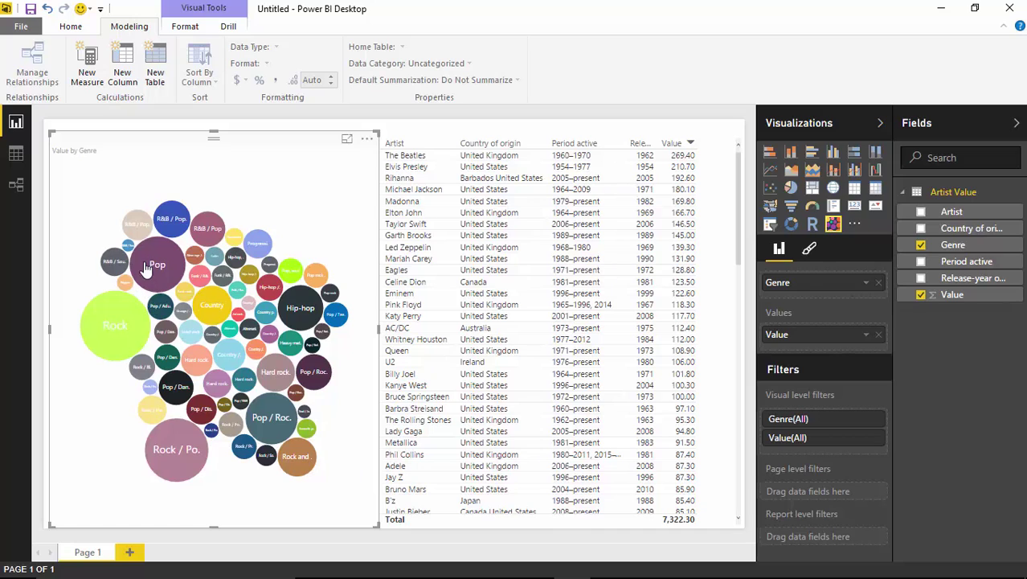
left_click(159, 274)
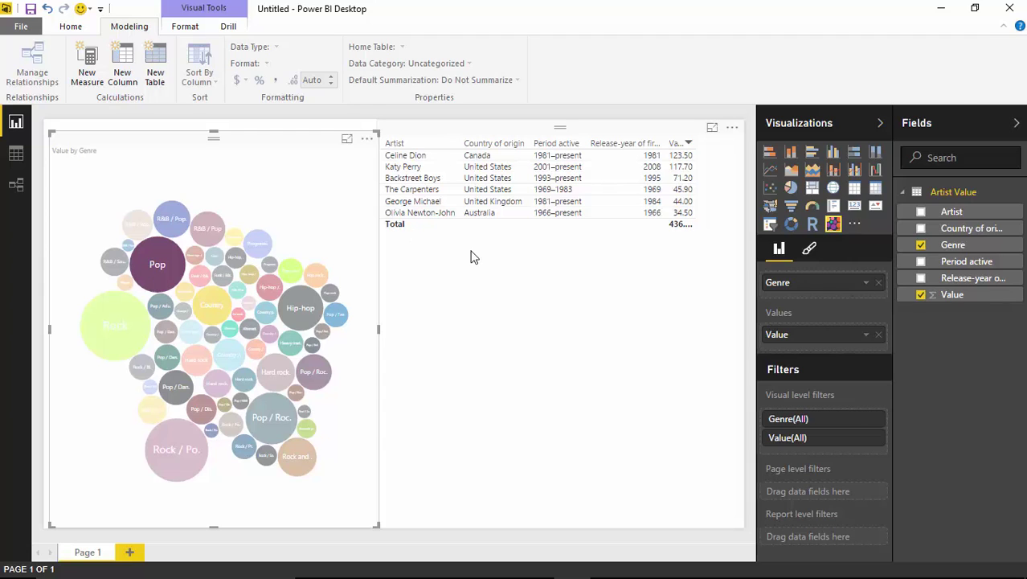
left_click(294, 226)
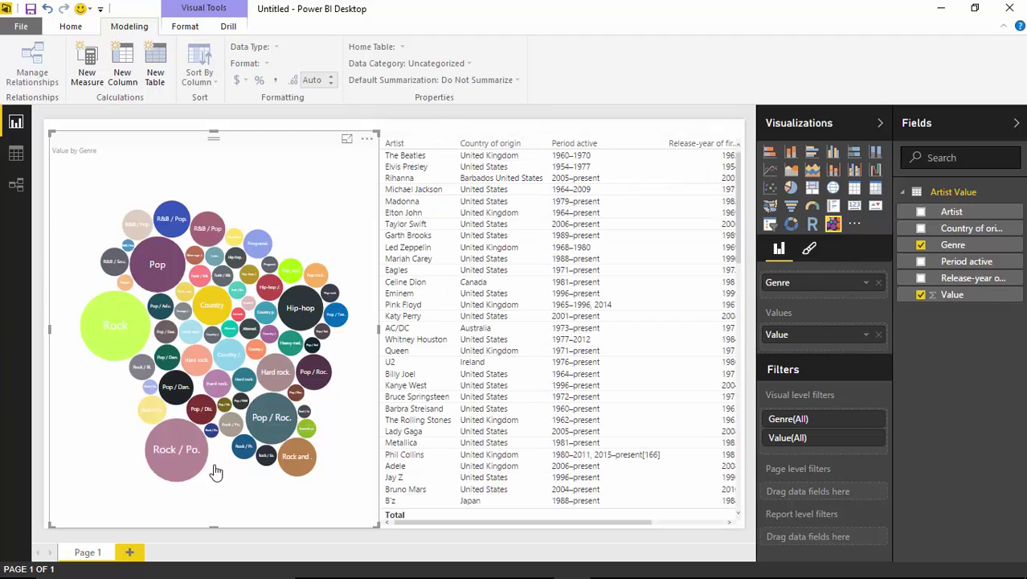
left_click(183, 473)
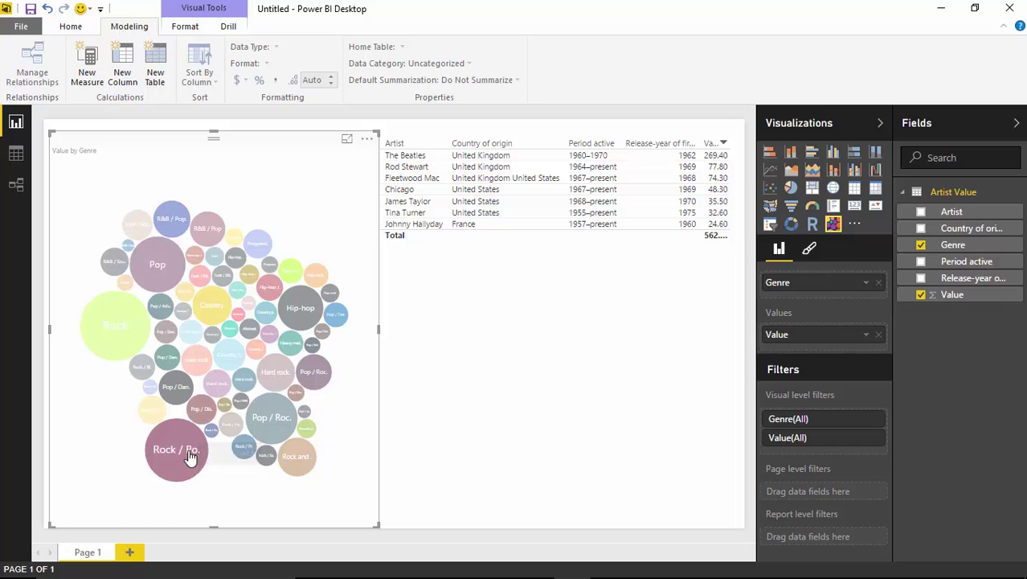
left_click(110, 335)
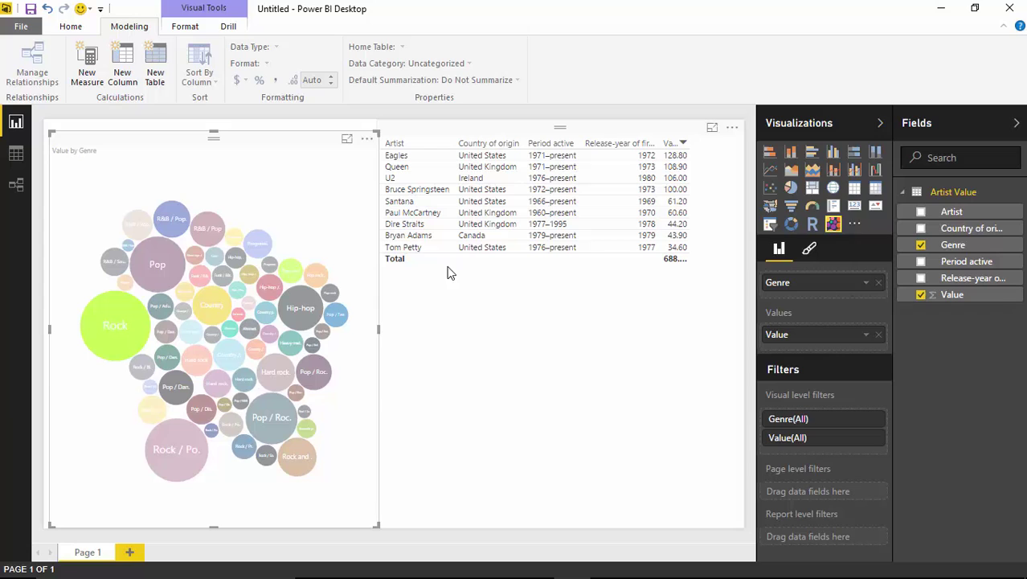
left_click(311, 214)
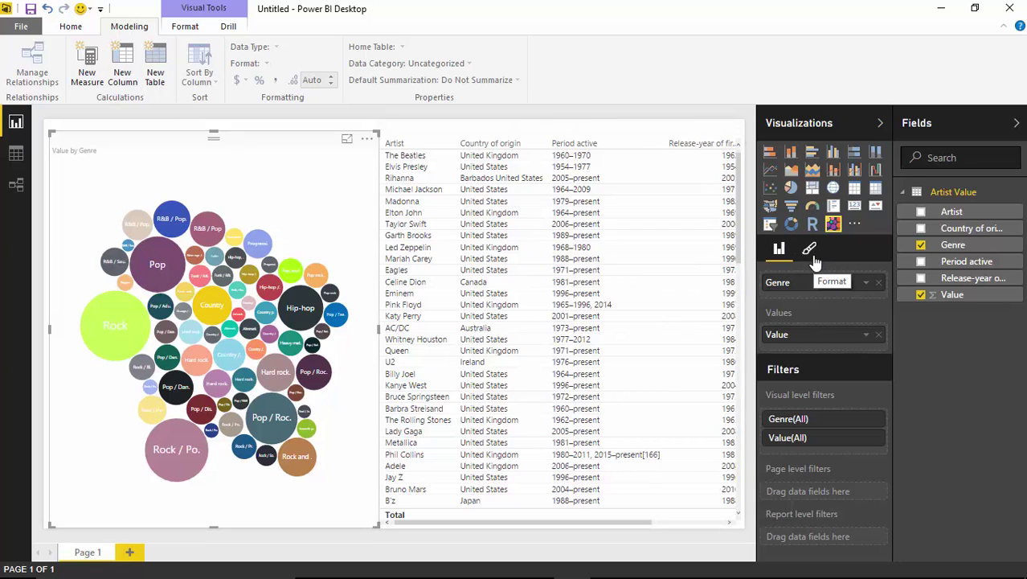
- Center the bubble chart's title, rename it 'Top Genres', and set its text size to 19 pt
left_click(808, 257)
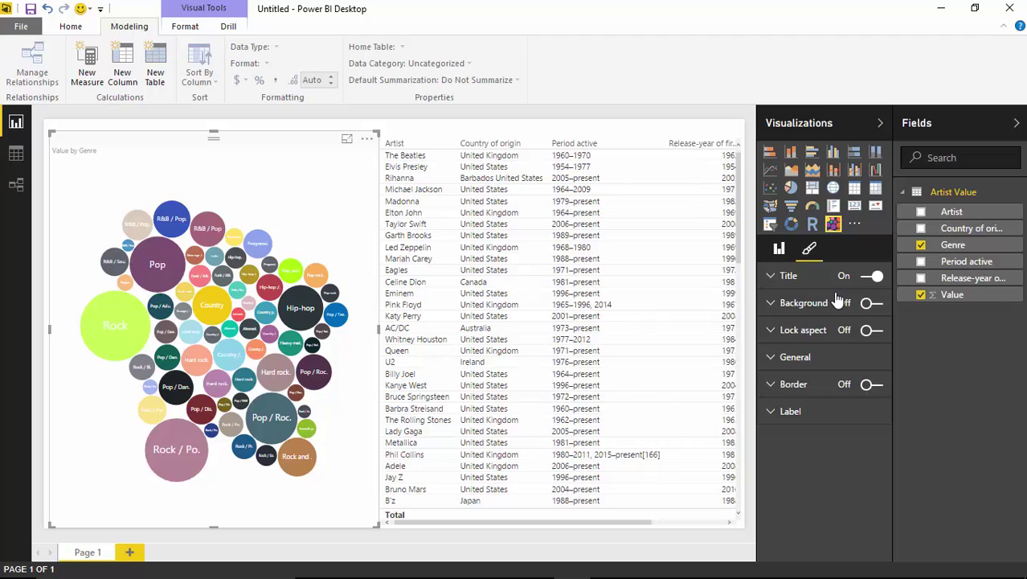
left_click(769, 277)
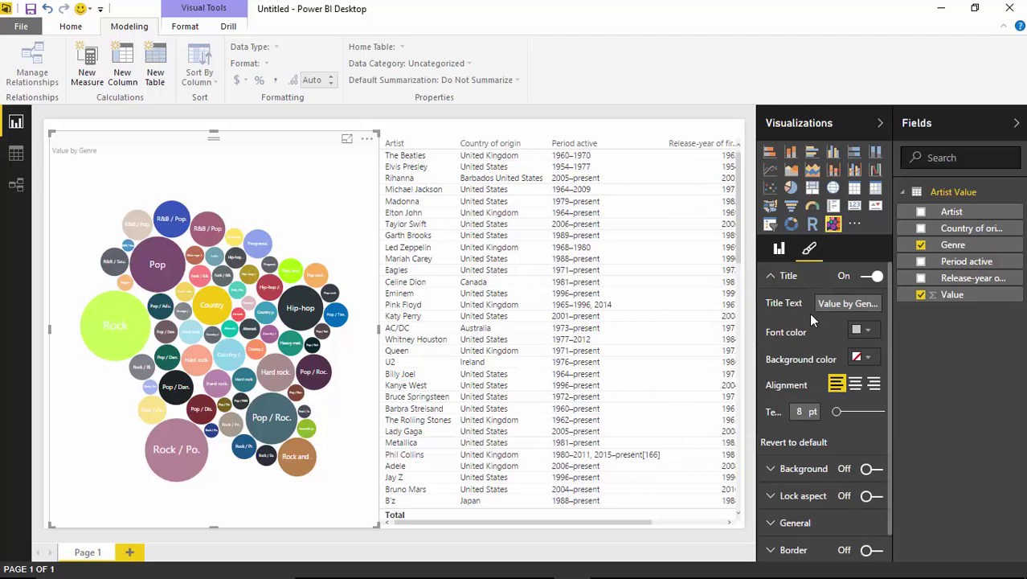
left_click(855, 385)
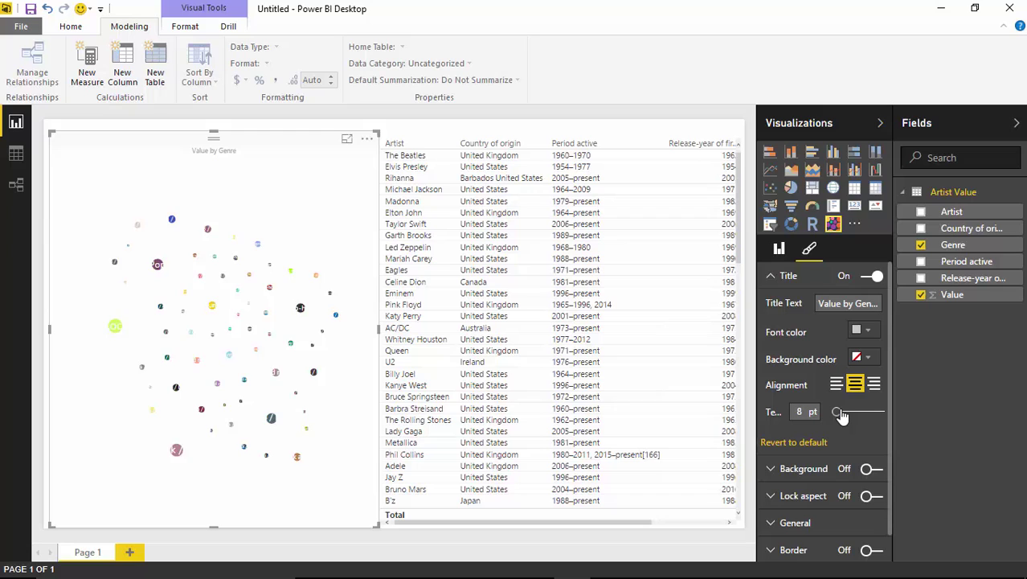
left_click_drag(838, 416, 844, 413)
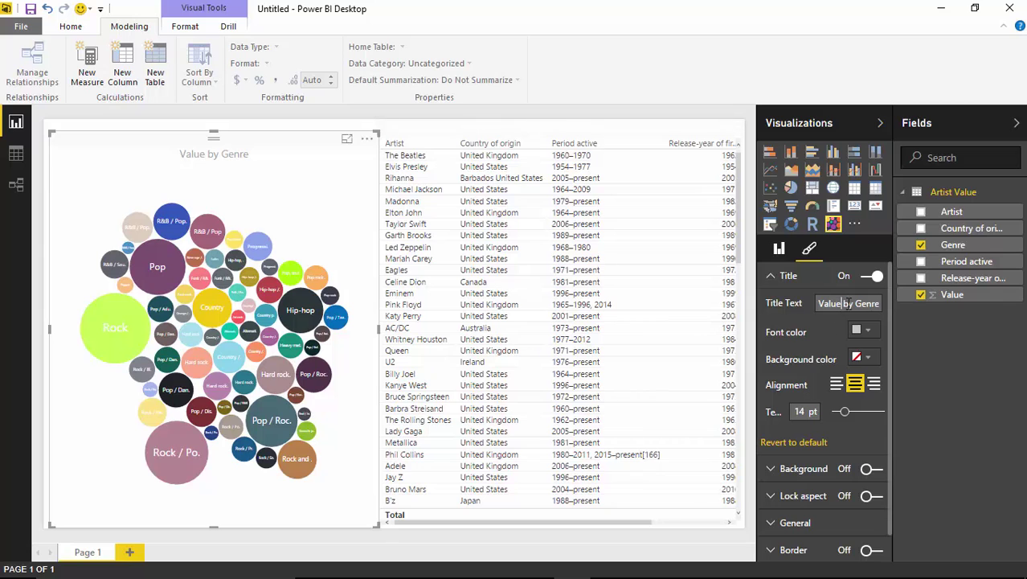
type("Top Genres")
key("End")
type("s")
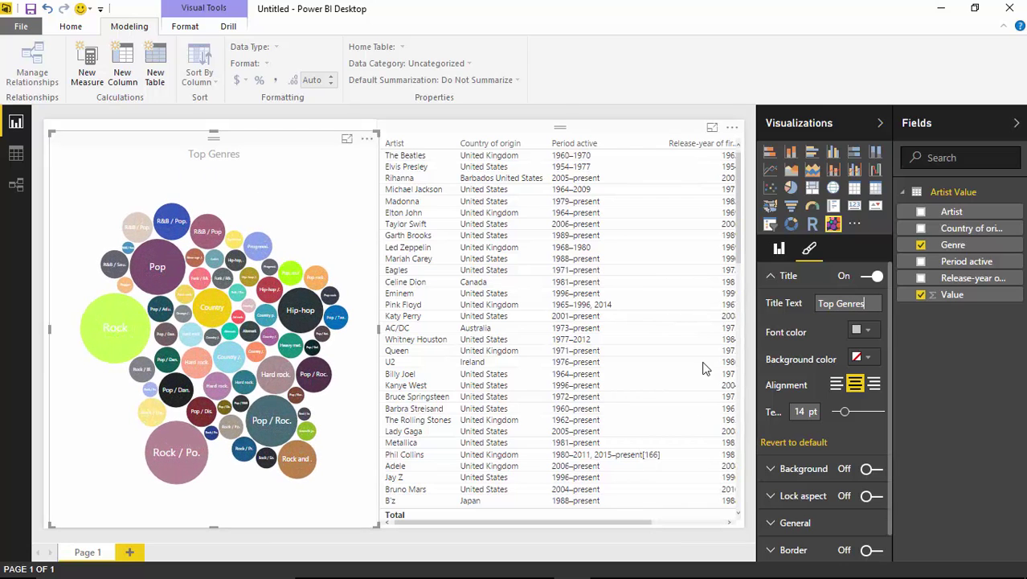
left_click_drag(843, 411, 851, 411)
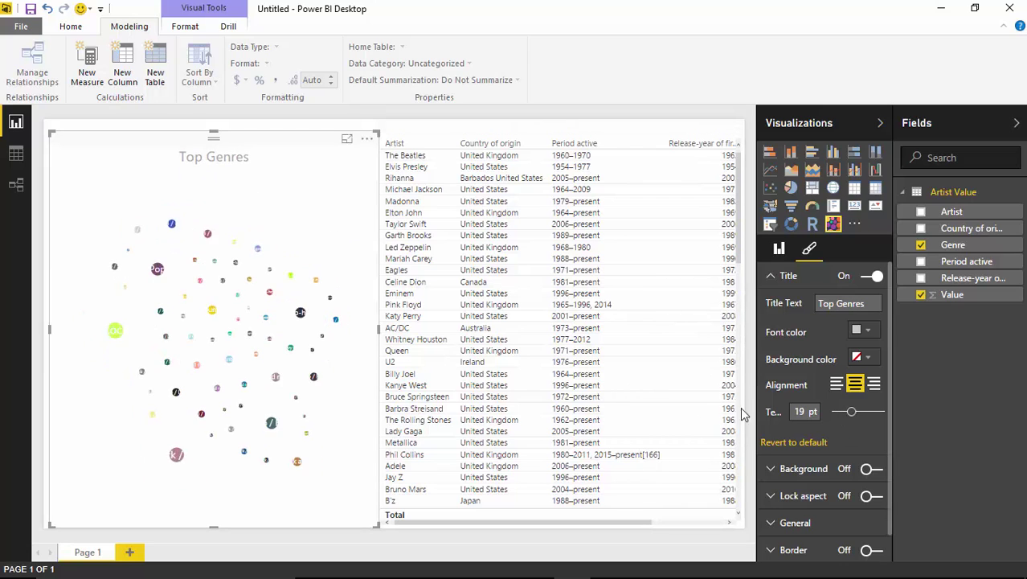
- Turn the bubble chart's background on and check its position and size settings
left_click(769, 279)
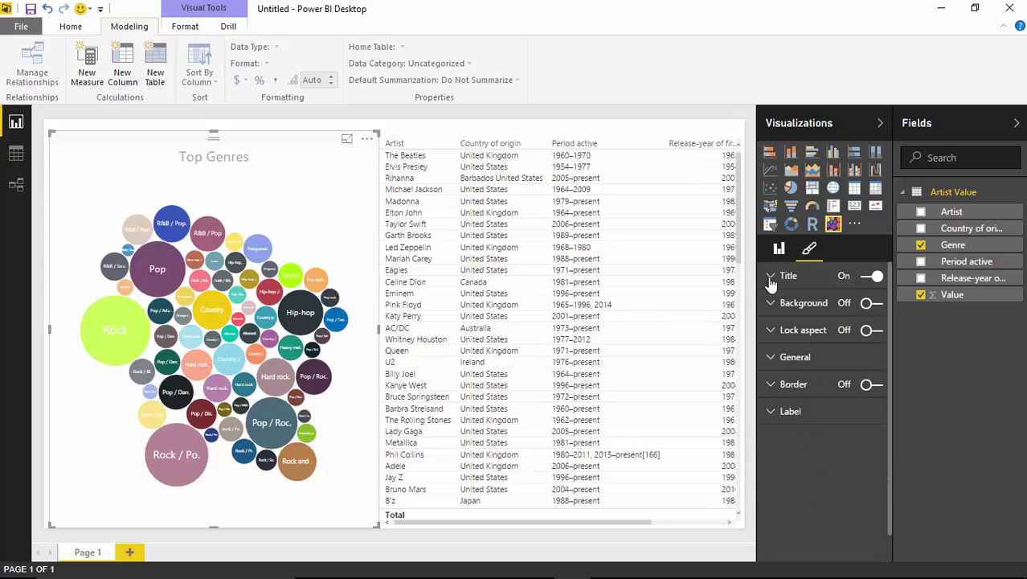
left_click(770, 305)
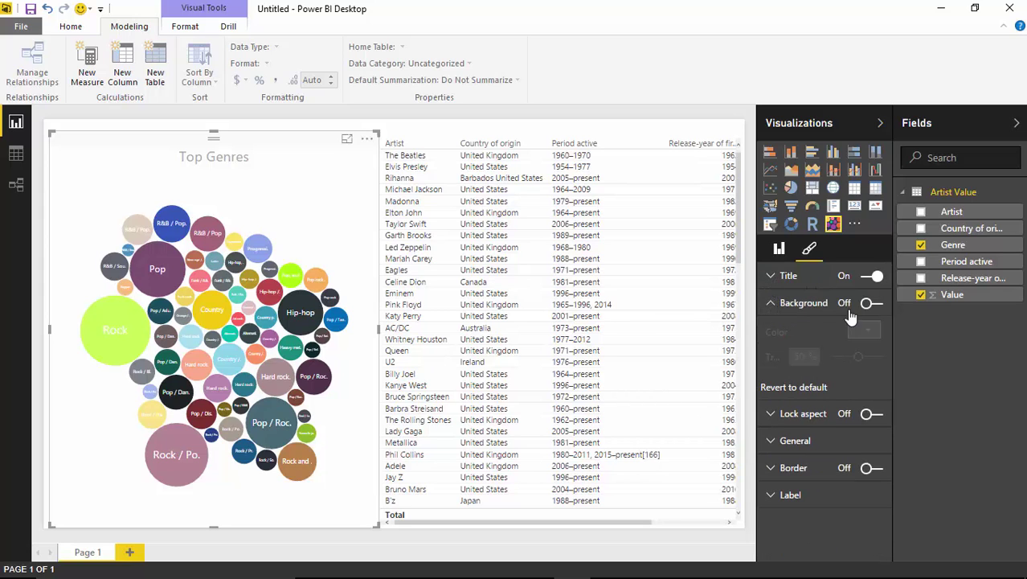
left_click(870, 303)
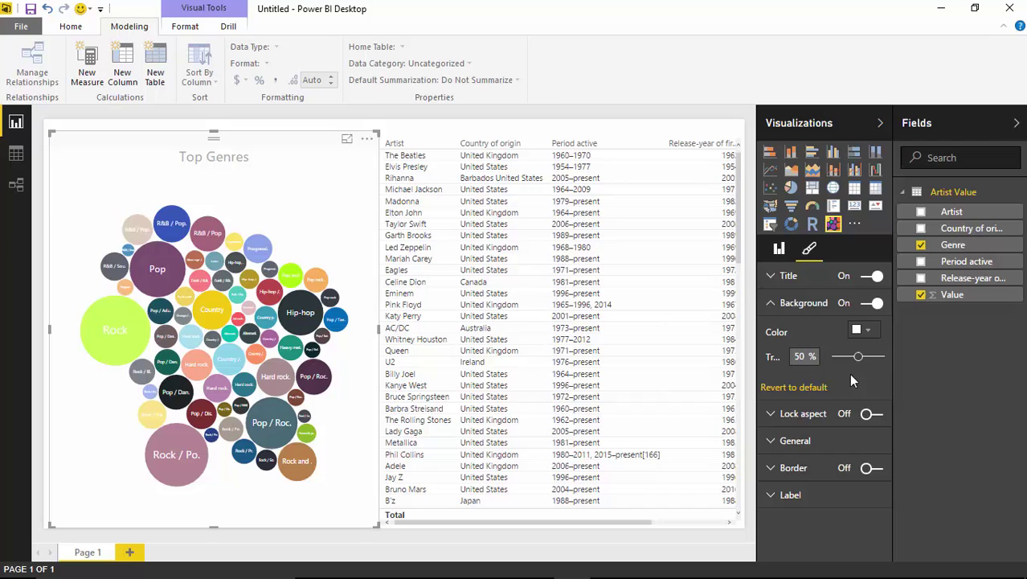
left_click(769, 307)
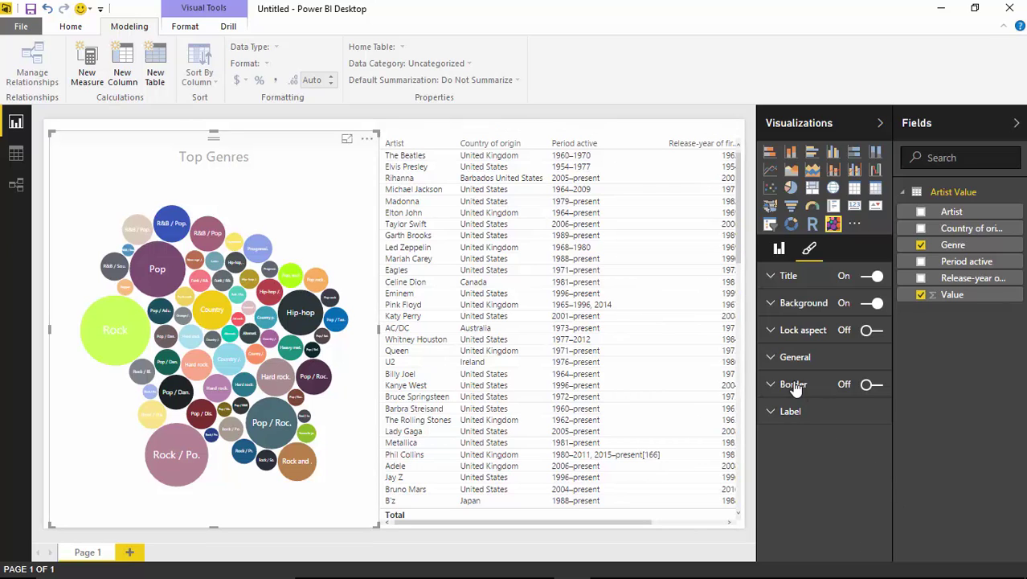
left_click(771, 357)
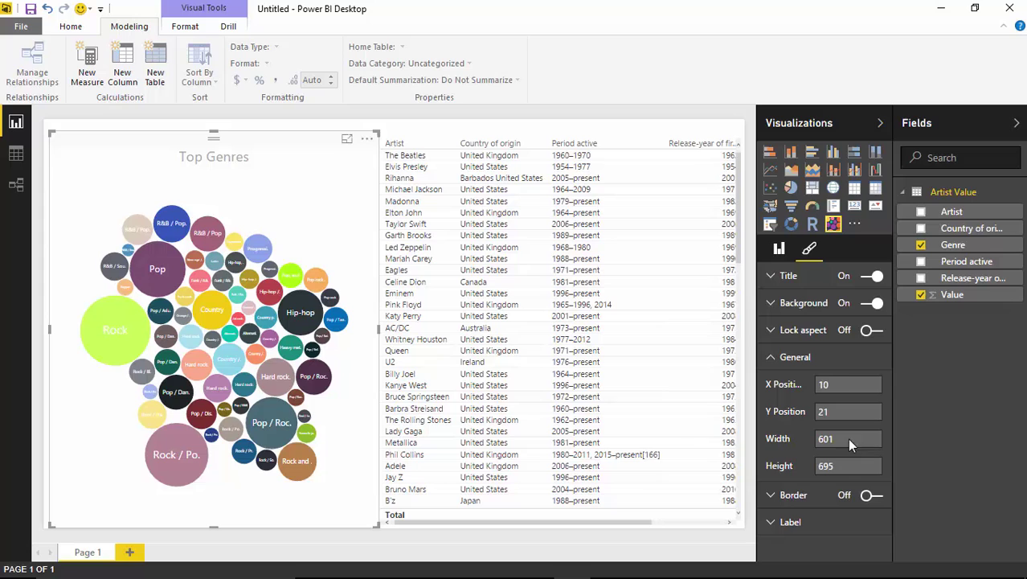
left_click(771, 361)
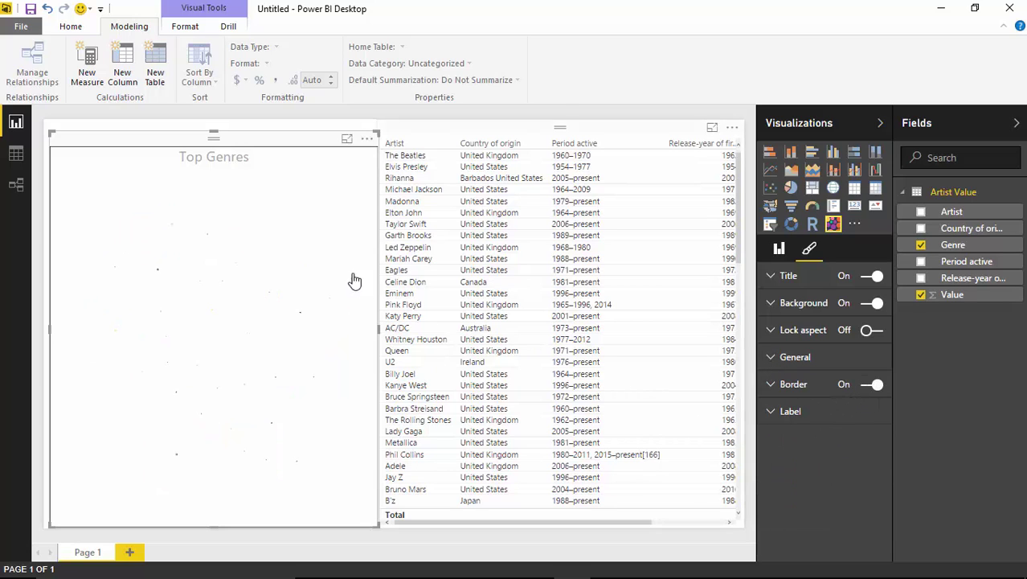
- Reselect the bubble chart, switch its border off, and show its label settings
left_click(441, 131)
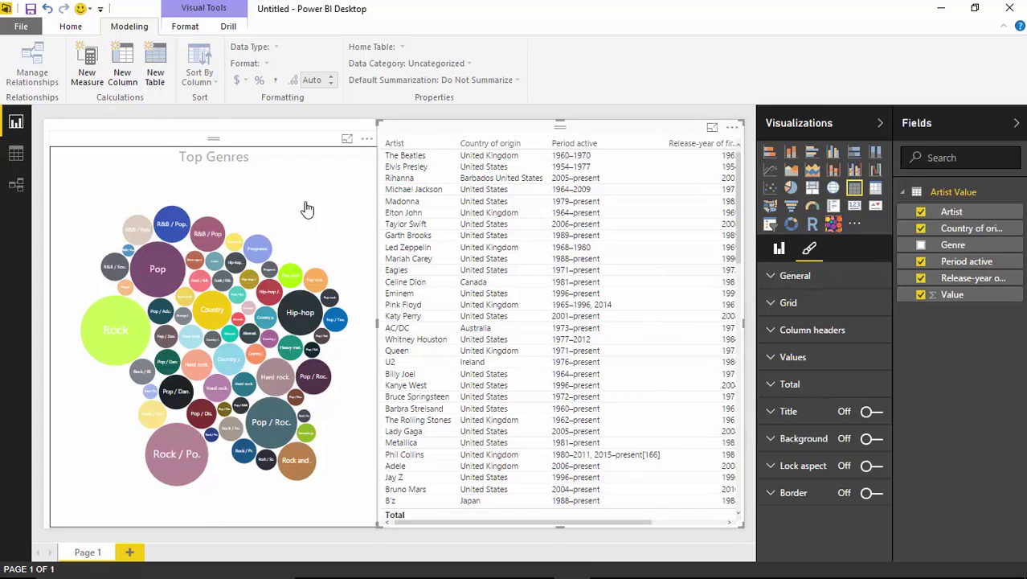
left_click(252, 128)
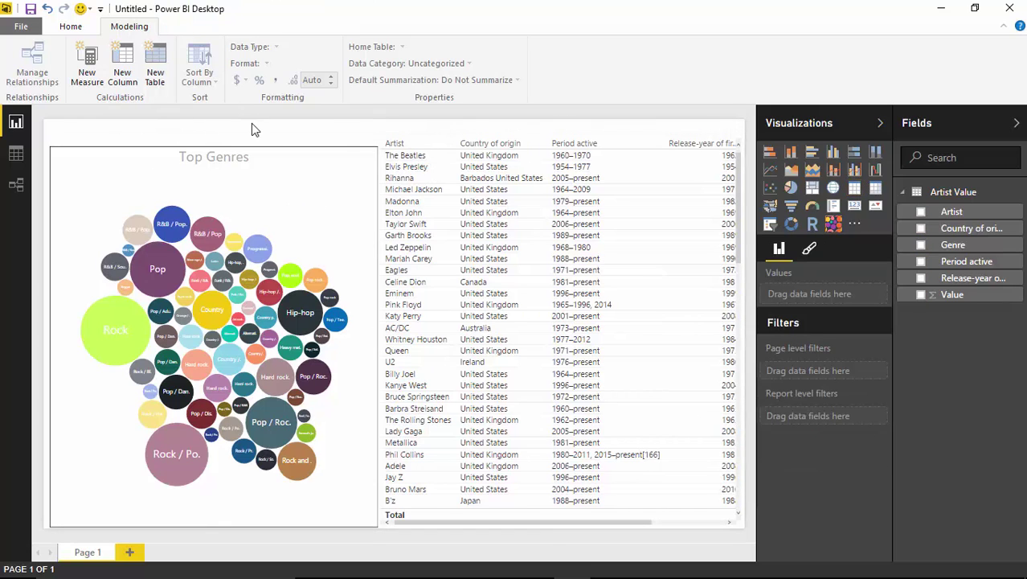
left_click(310, 202)
left_click(810, 248)
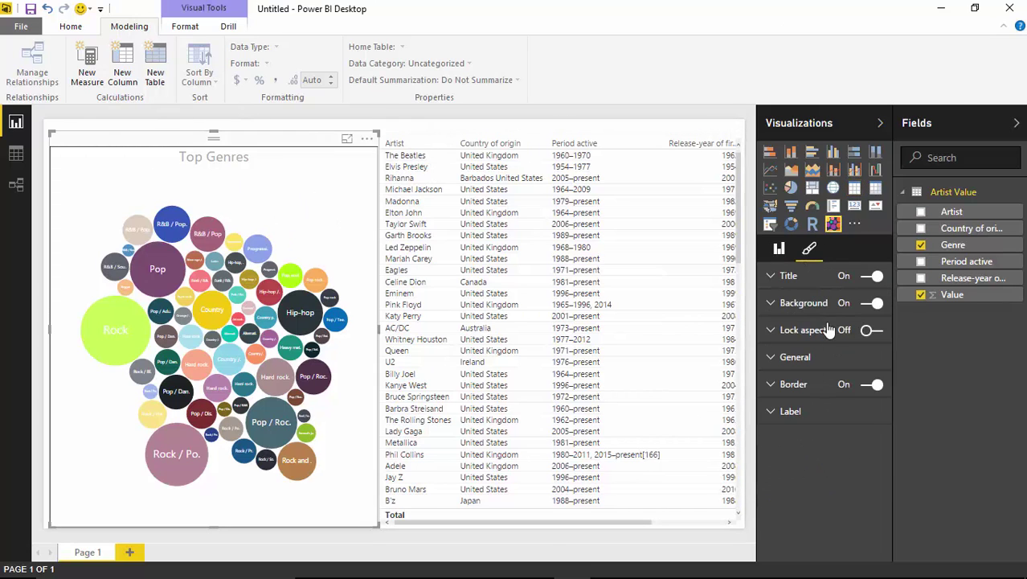
left_click(870, 385)
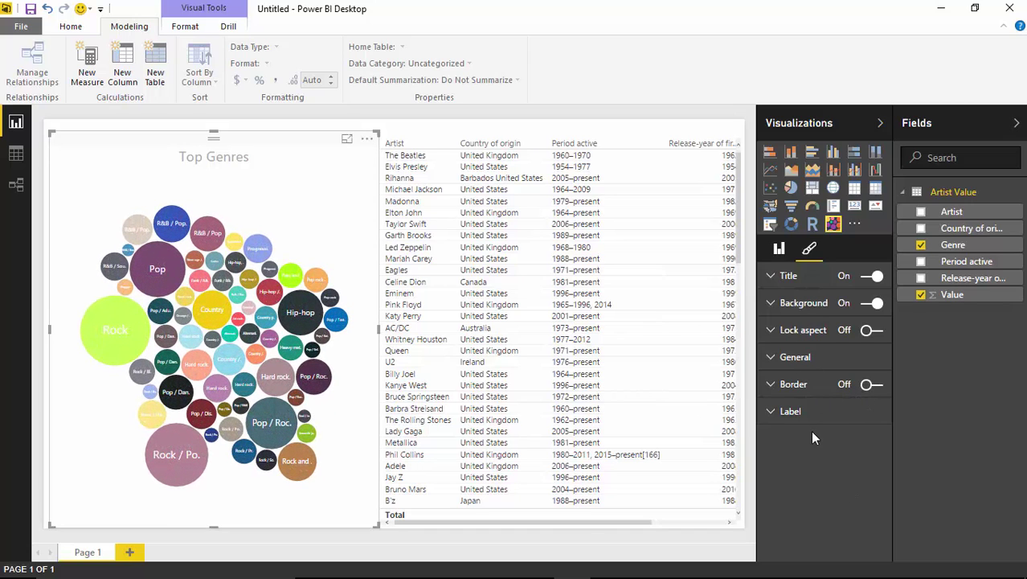
left_click(770, 413)
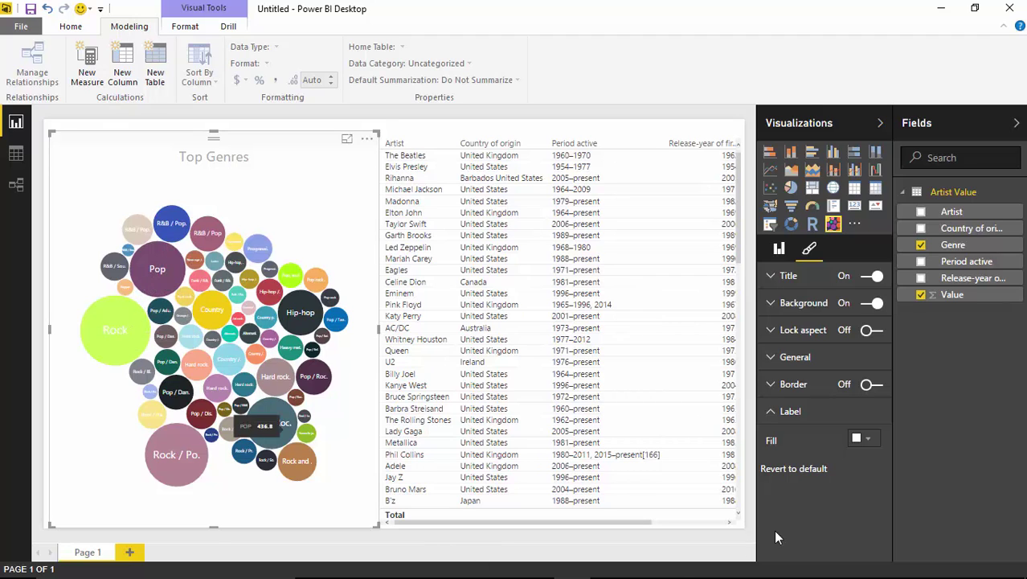
left_click(868, 439)
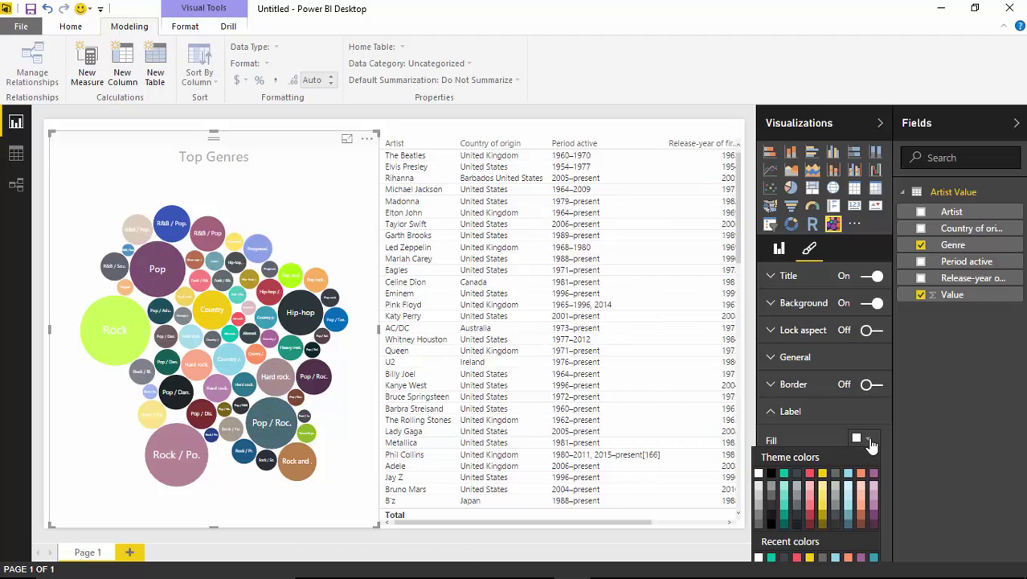
left_click(784, 474)
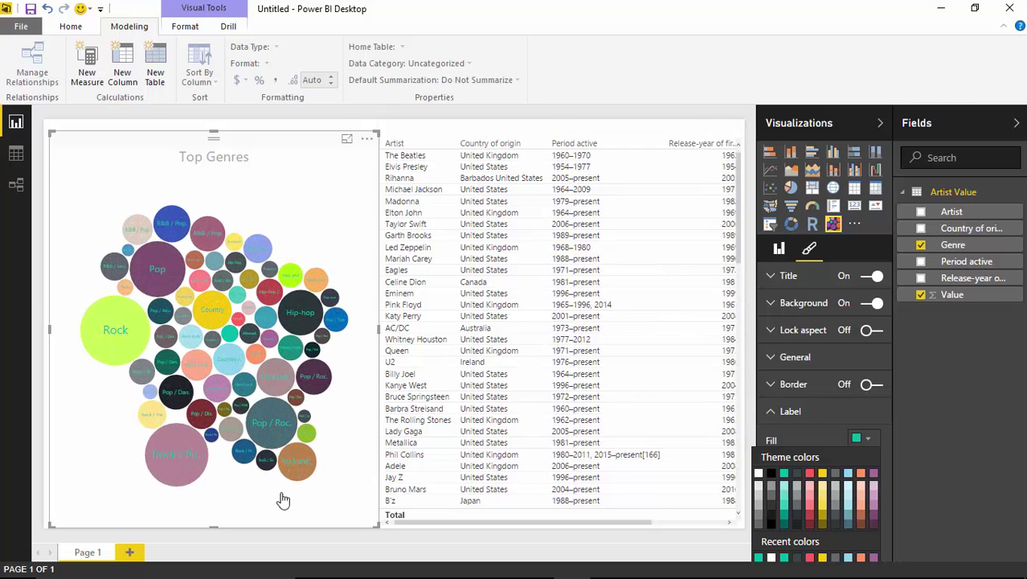
left_click(771, 523)
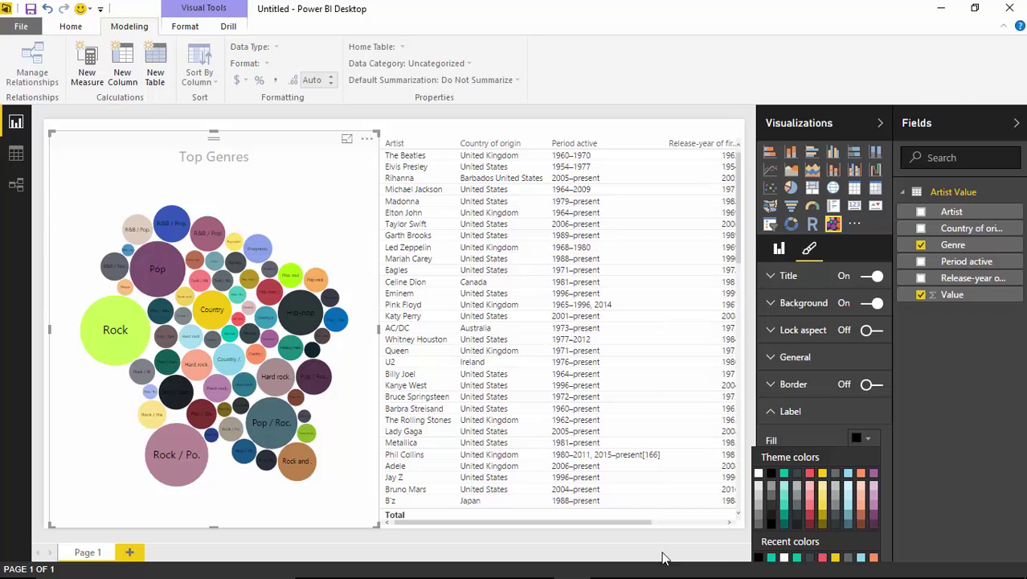
left_click(759, 477)
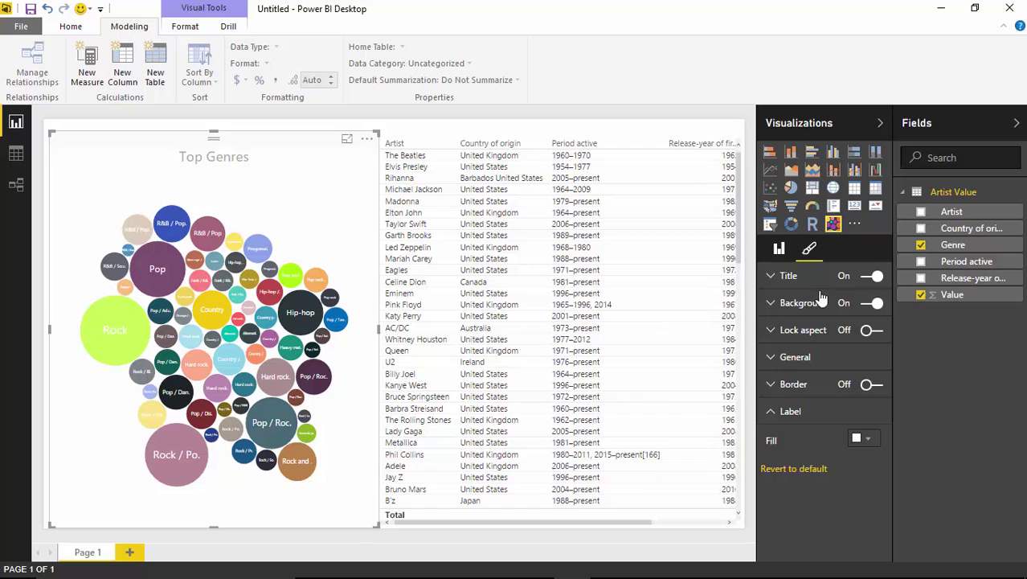
- Add a count of Release-year to the bubble chart's Values
left_click(780, 252)
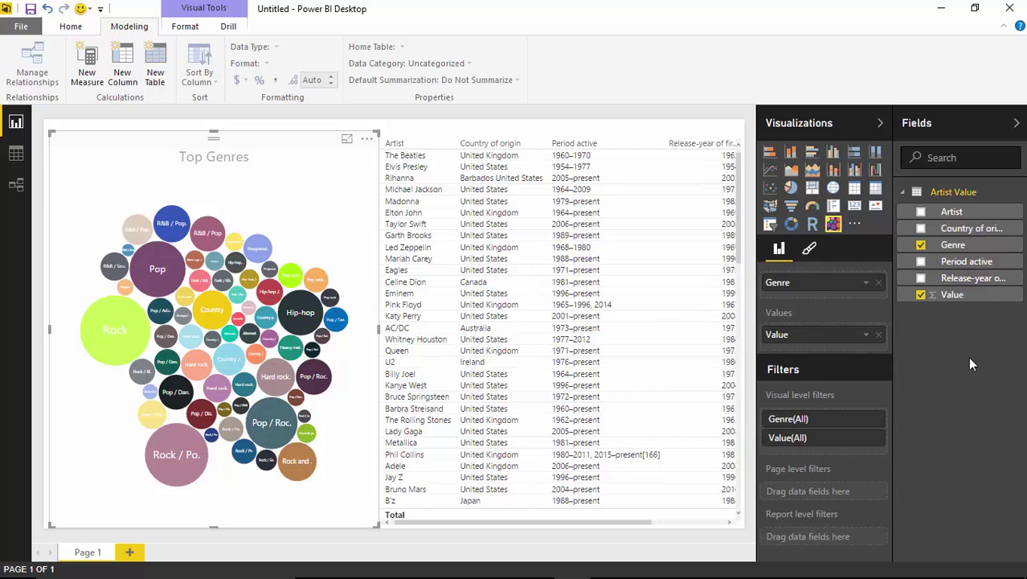
left_click(970, 279)
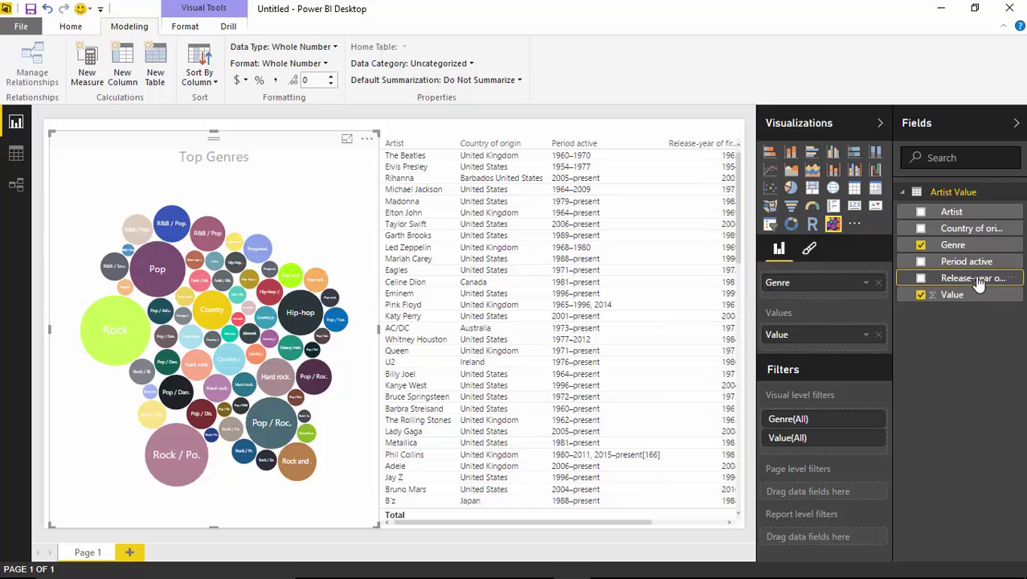
left_click_drag(990, 285, 868, 349)
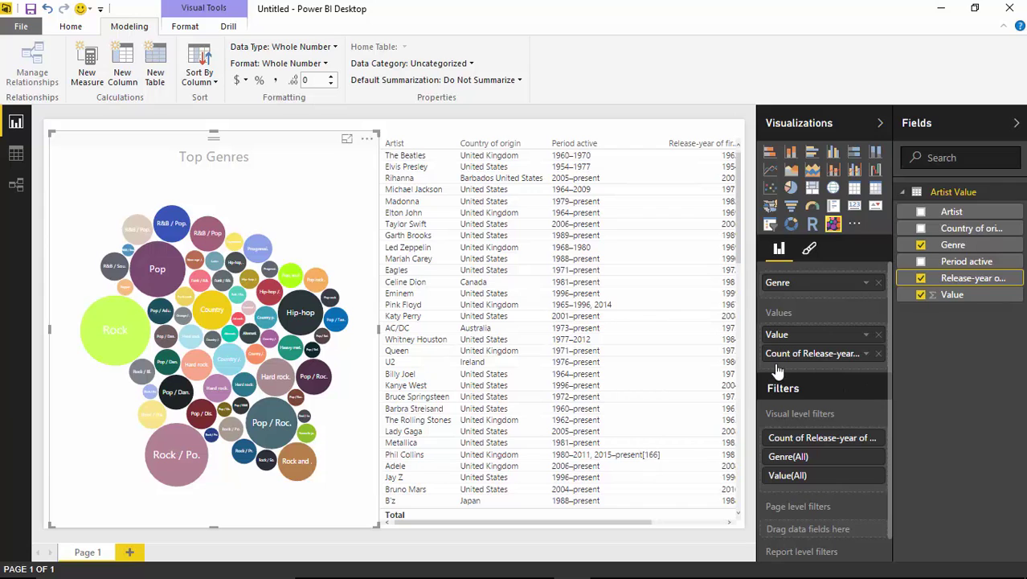
- Test the Hip-hop bubble's filter on the artist table, then remove the Release-year count
mouse_move(295, 312)
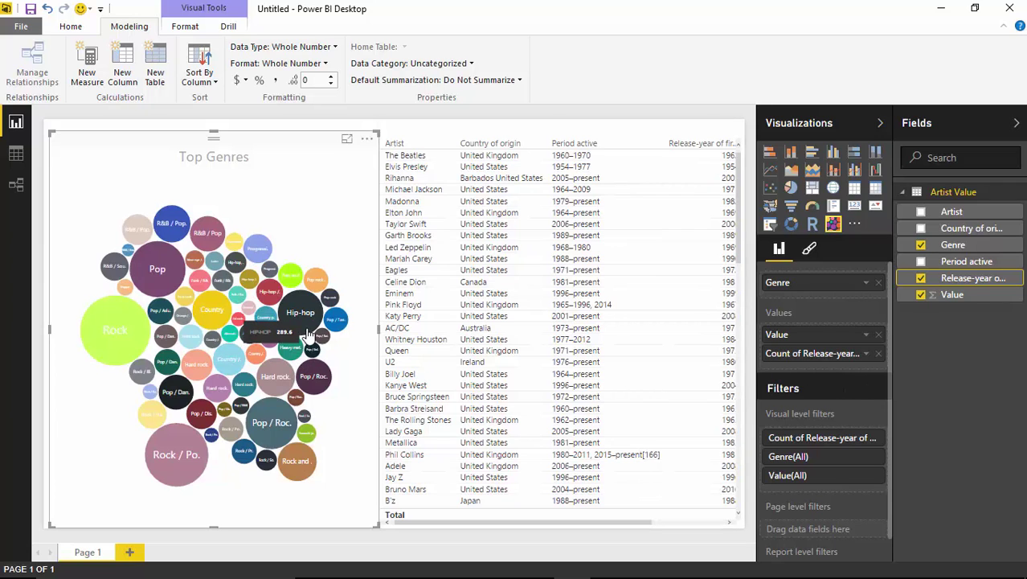
left_click(307, 334)
left_click(307, 334)
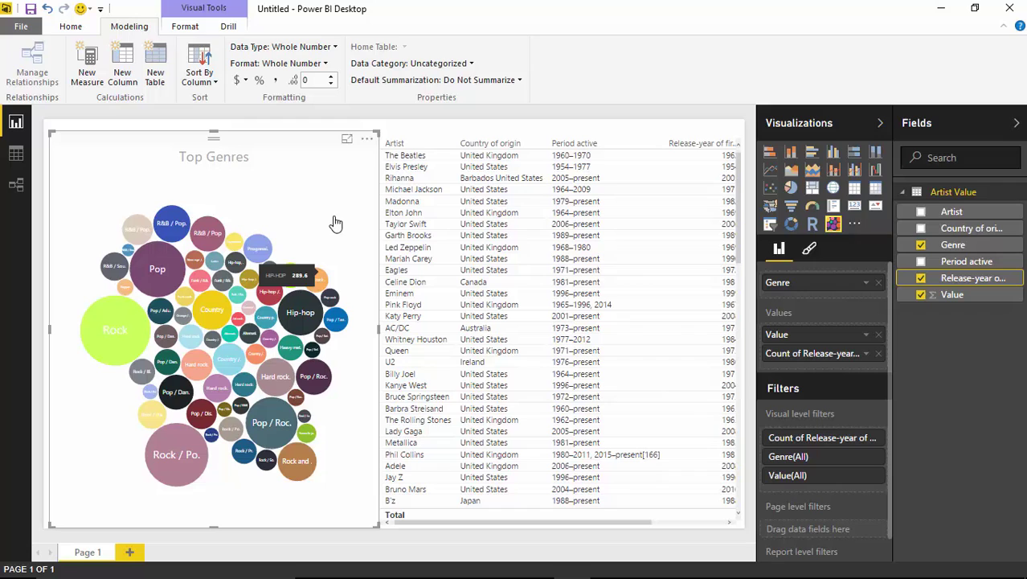
left_click(879, 354)
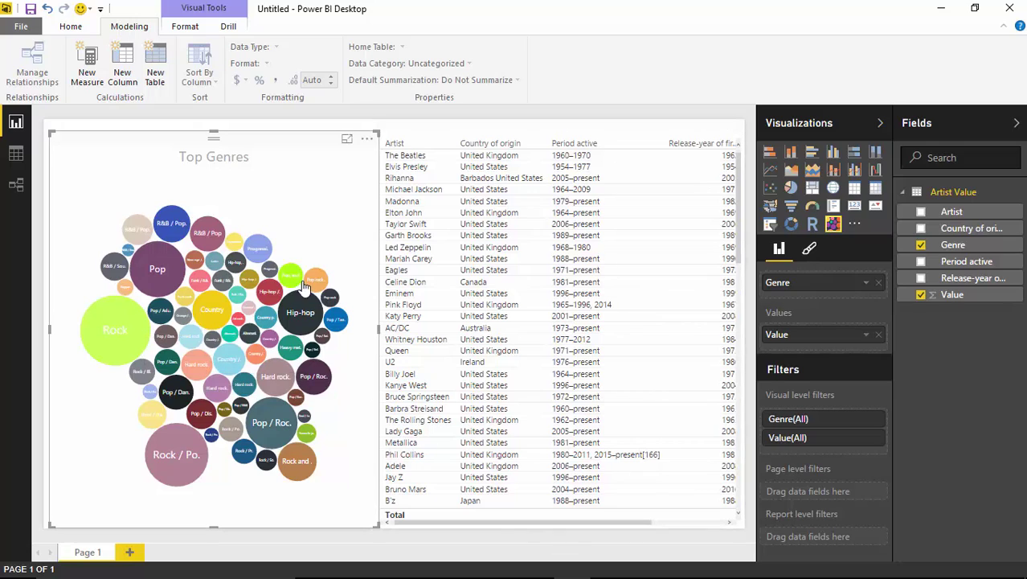
left_click(204, 246)
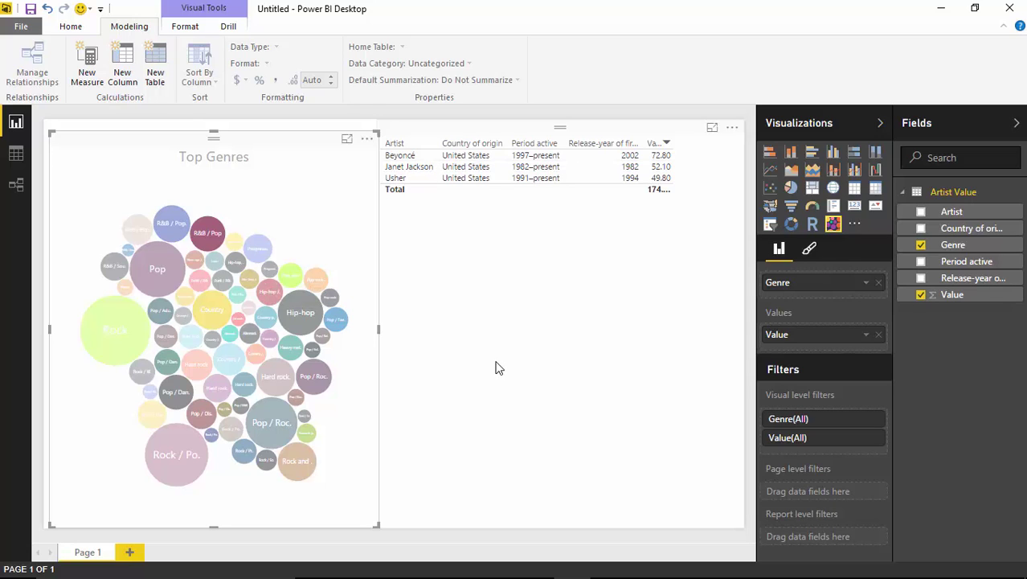
left_click(285, 234)
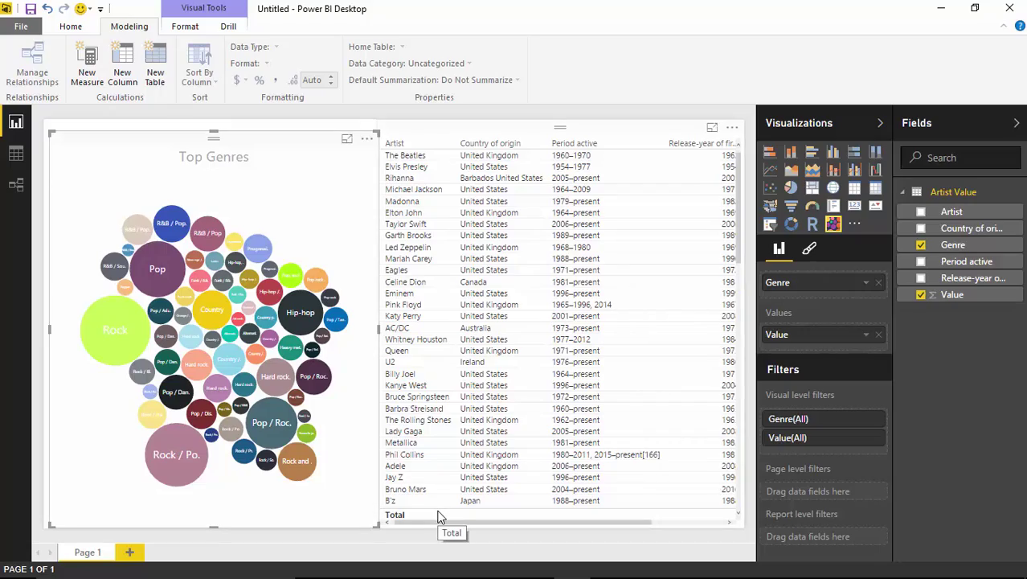